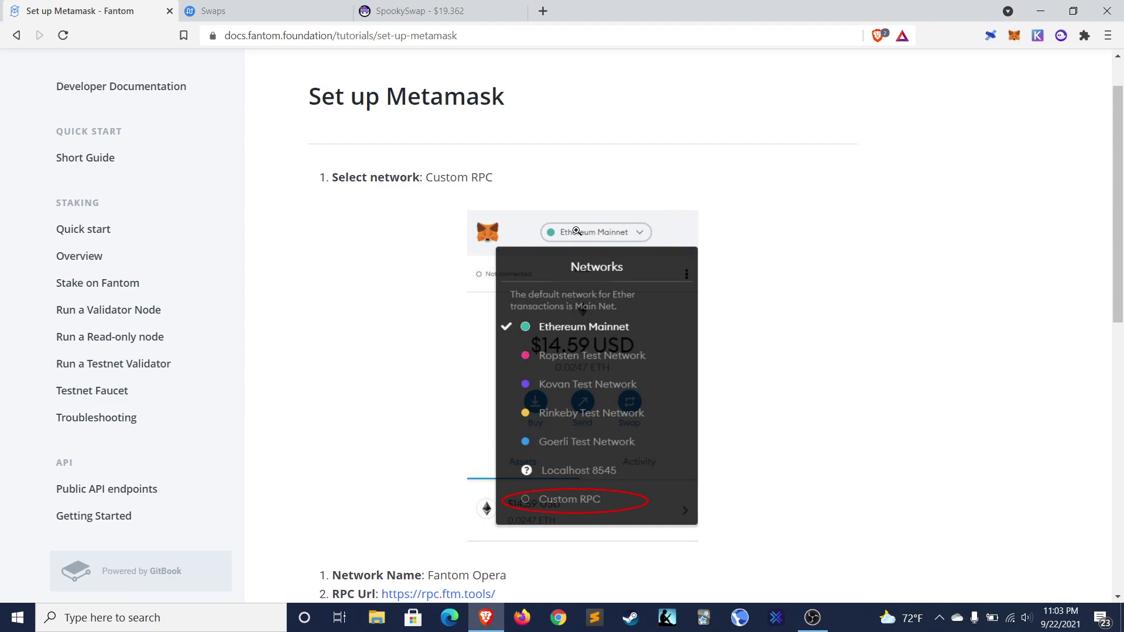
# Step: Scroll through the Fantom Opera network values in the guide, then bring up the MetaMask popup
pyautogui.scroll(-1, 577, 231)
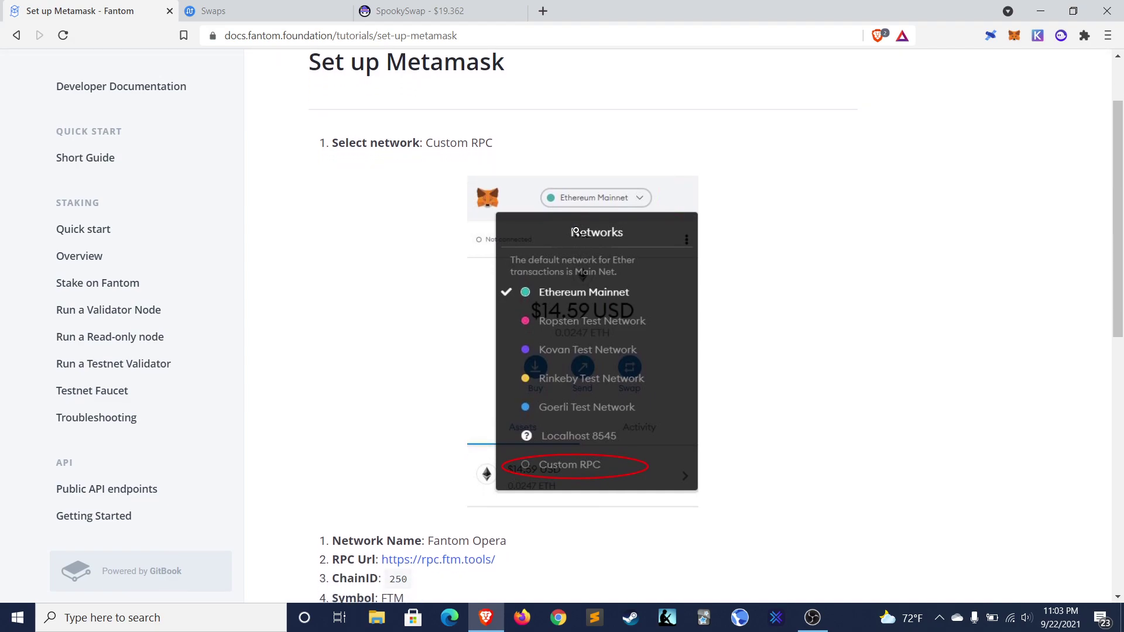
pyautogui.scroll(-1, 576, 231)
pyautogui.scroll(1, 577, 230)
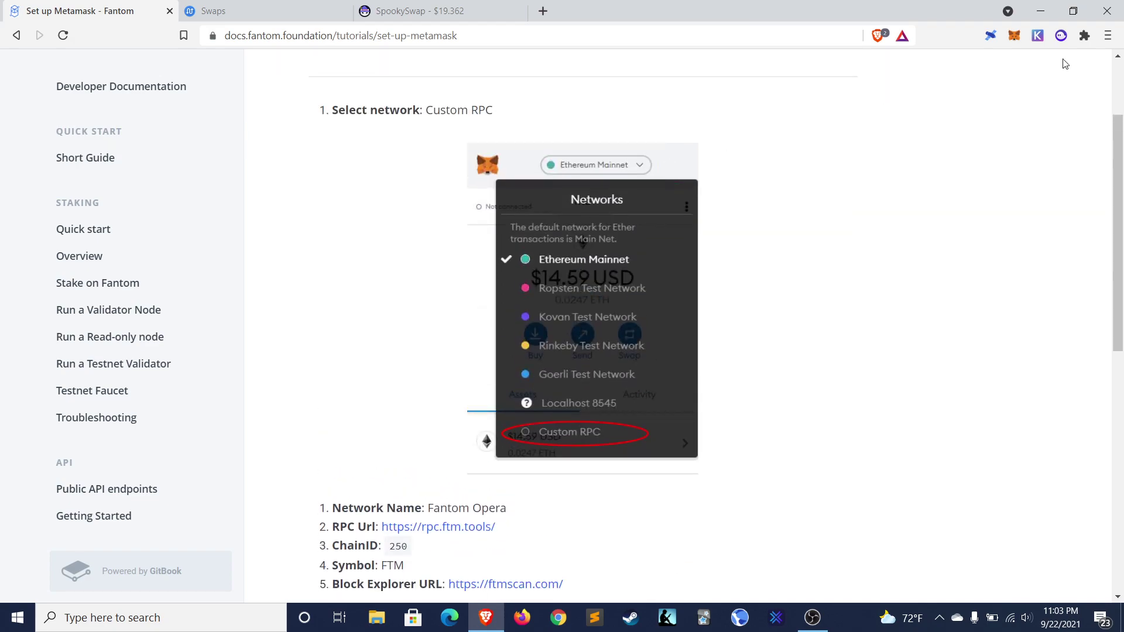
pyautogui.click(1017, 38)
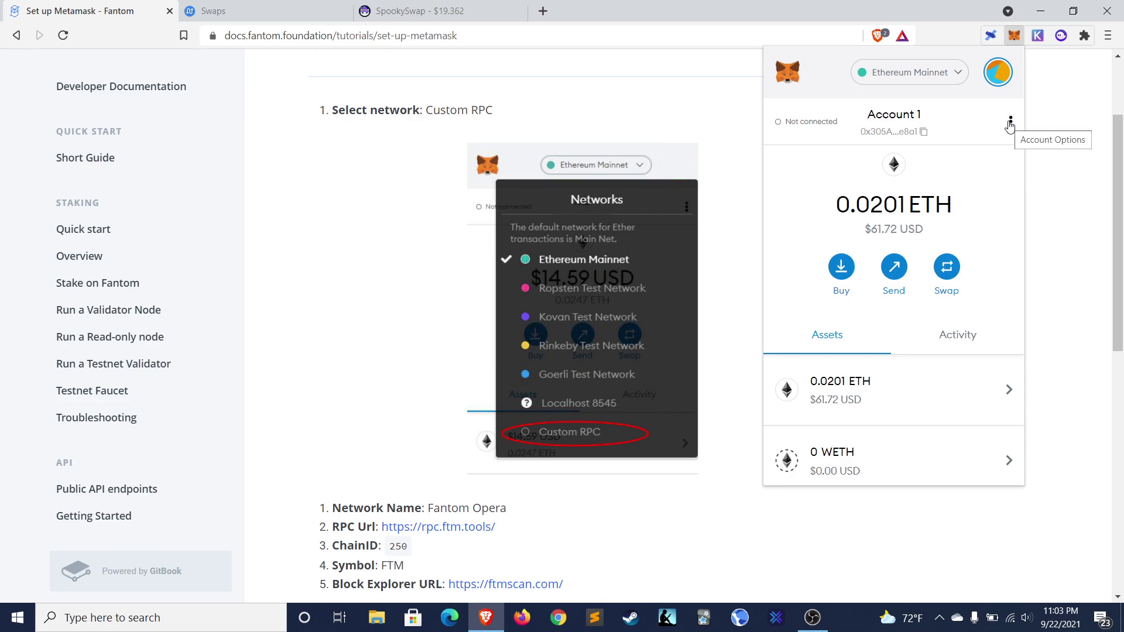
# Step: Expand MetaMask into its own tab and show its network list (Polygon, BSC, Avalanche, Custom RPC)
pyautogui.click(1010, 123)
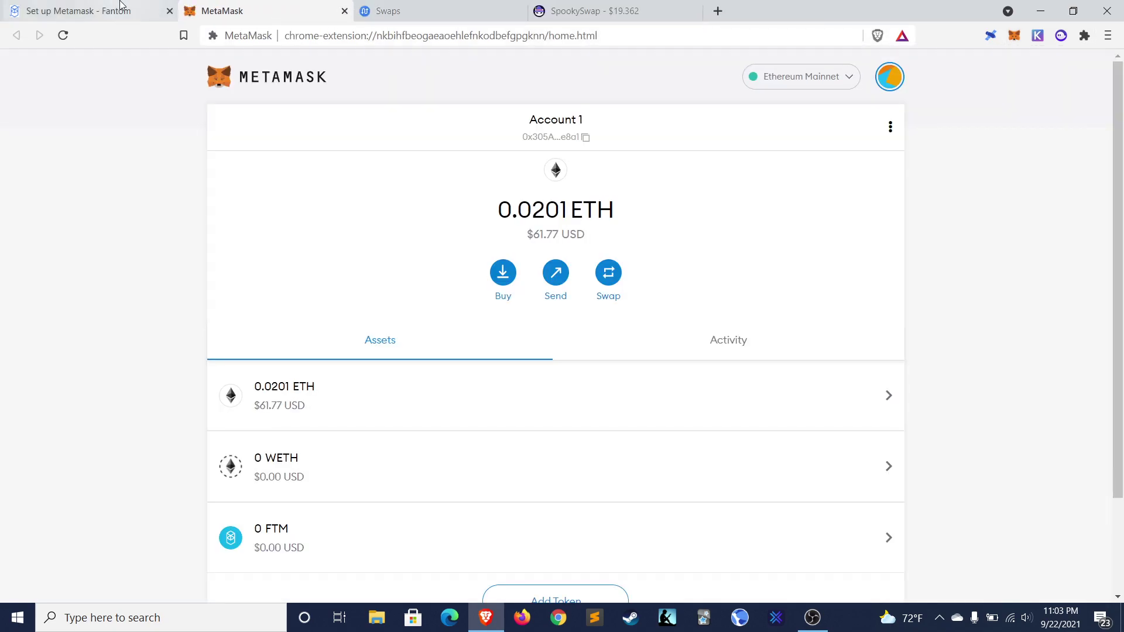
pyautogui.click(121, 7)
pyautogui.scroll(-2, 471, 291)
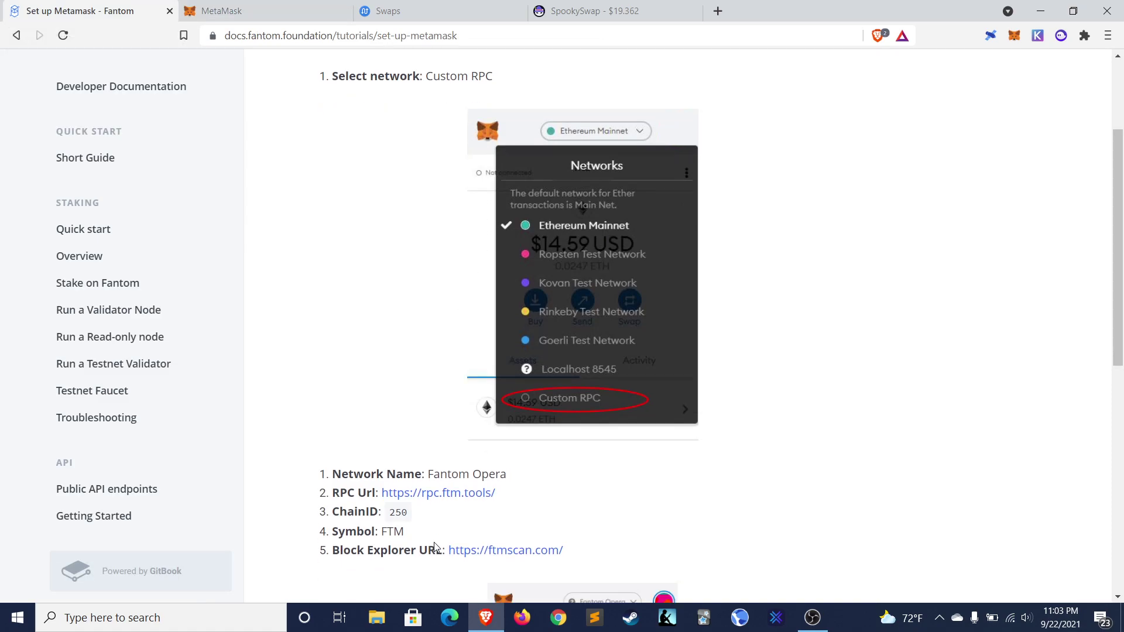
pyautogui.scroll(3, 598, 404)
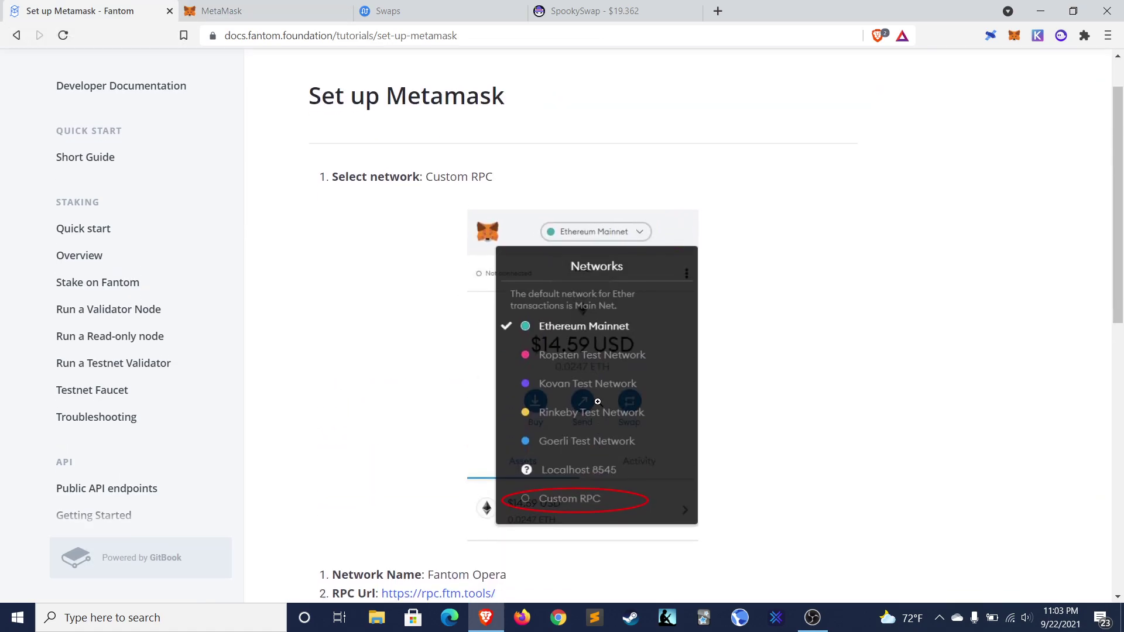
pyautogui.click(258, 7)
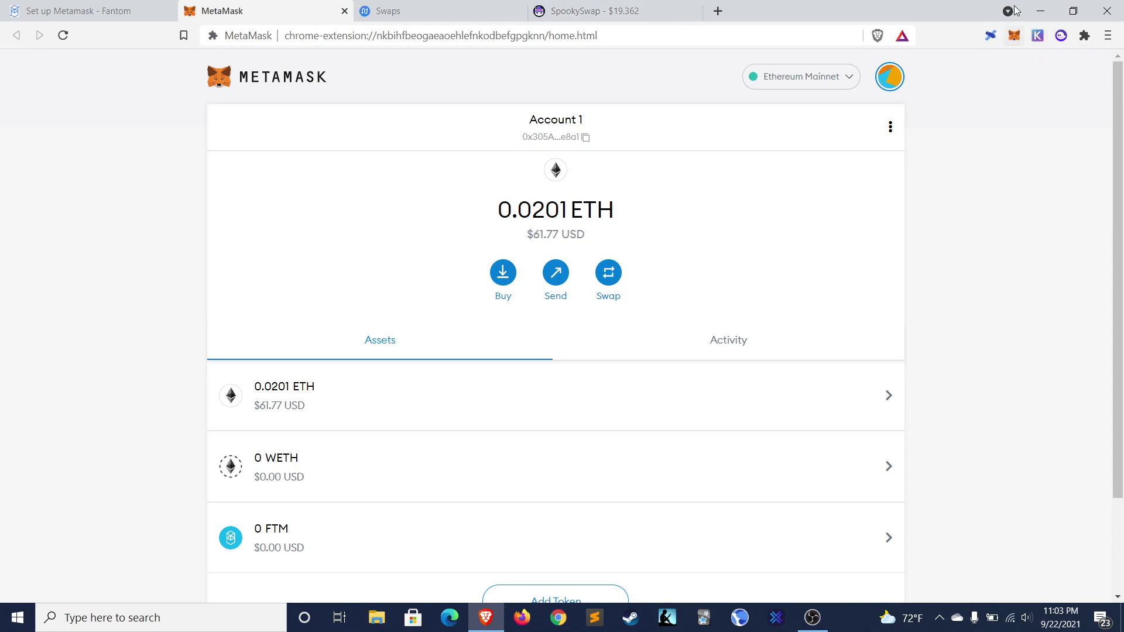
pyautogui.click(828, 80)
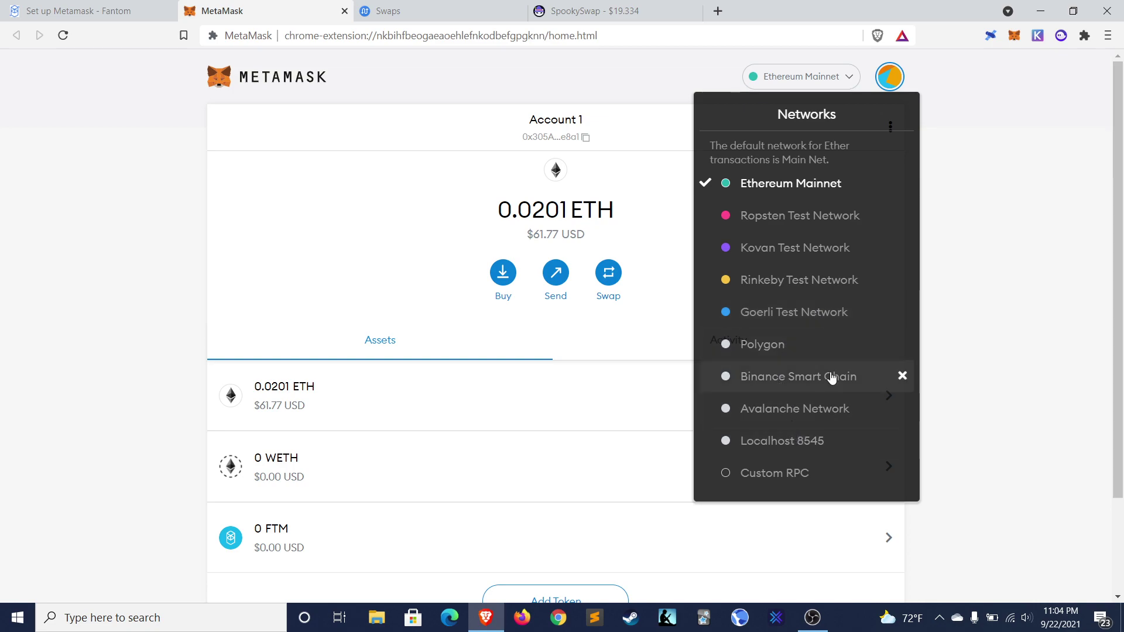
# Step: Open a blank Custom RPC network form, then scroll the Fantom guide to chain ID 250 and FTM
pyautogui.click(807, 480)
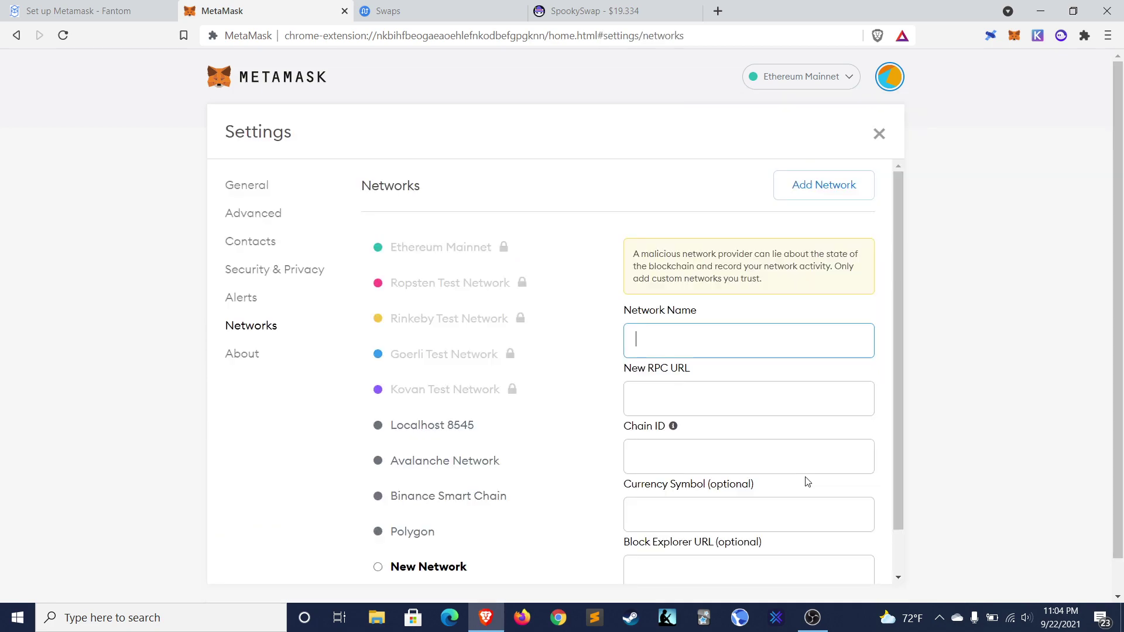
pyautogui.scroll(-1, 694, 346)
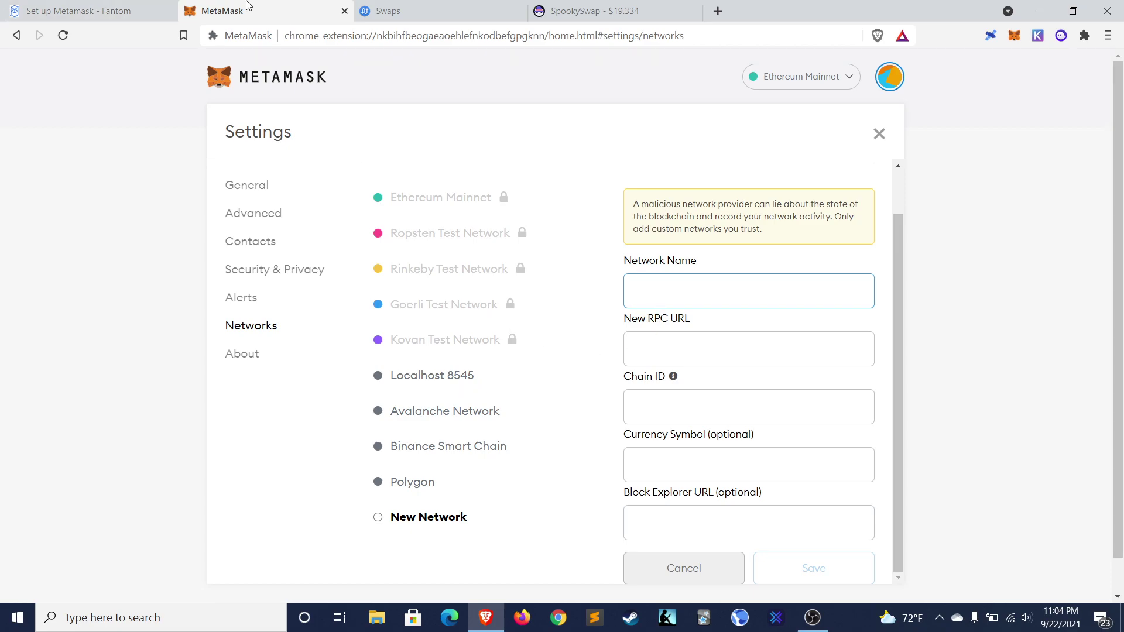
pyautogui.click(110, 7)
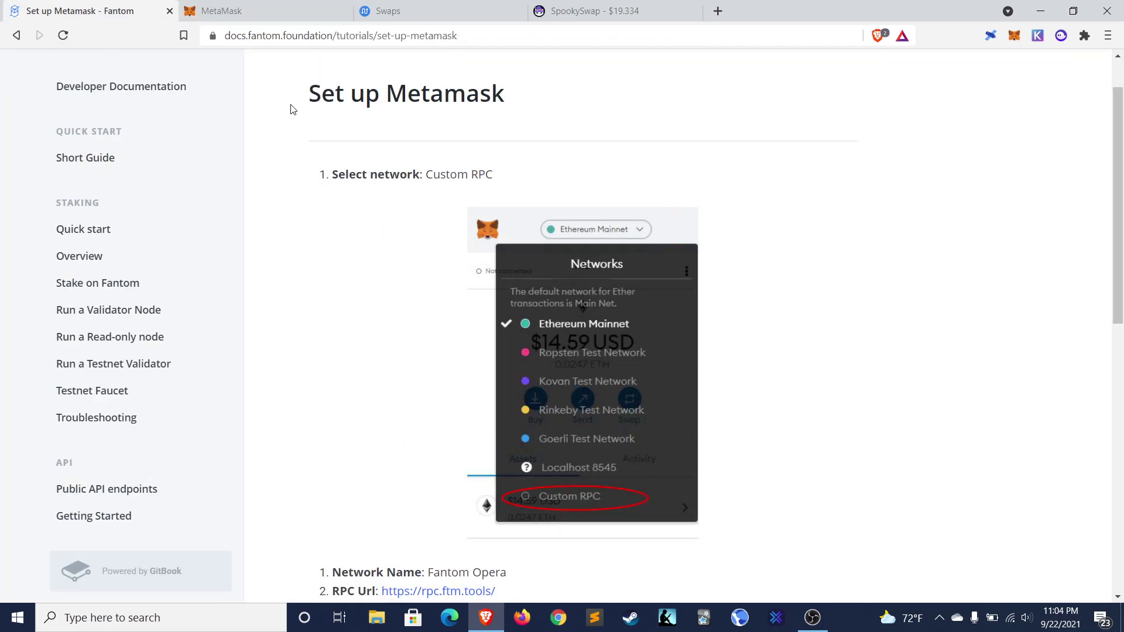
pyautogui.scroll(-2, 447, 360)
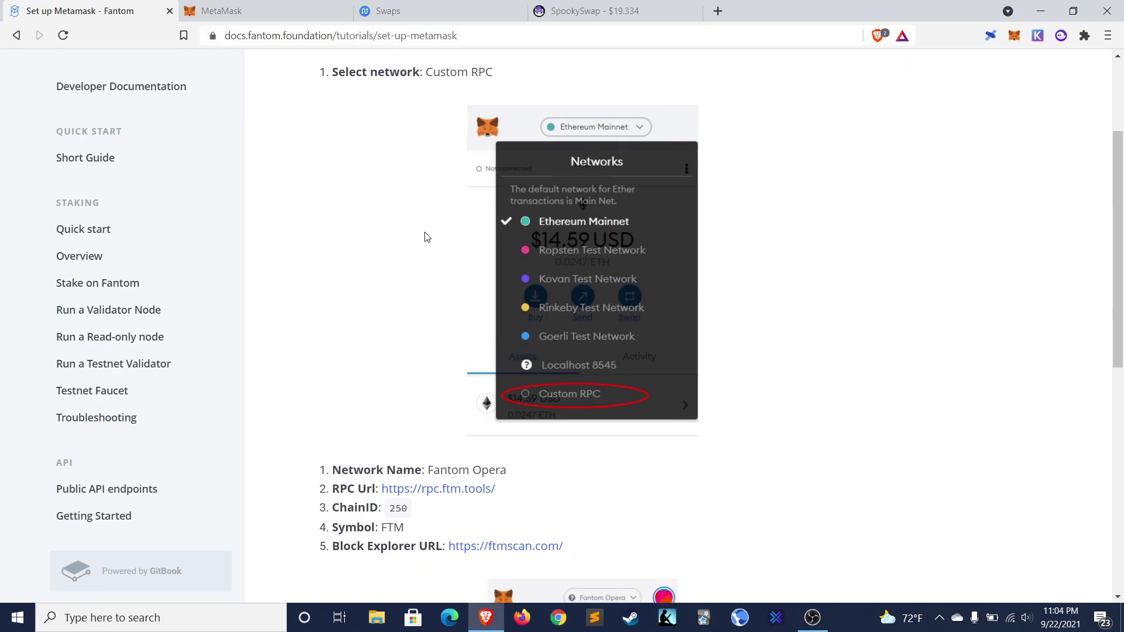
# Step: Copy 'Fantom Opera' from the guide into the Network Name field
pyautogui.scroll(-1, 428, 240)
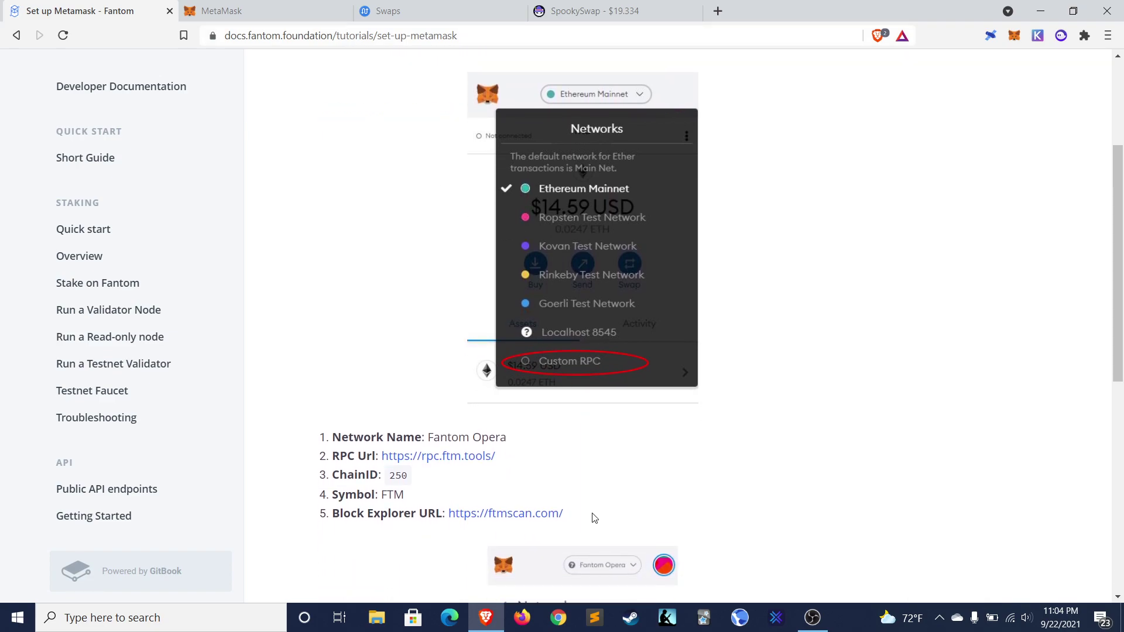
pyautogui.moveTo(592, 517); pyautogui.dragTo(338, 438)
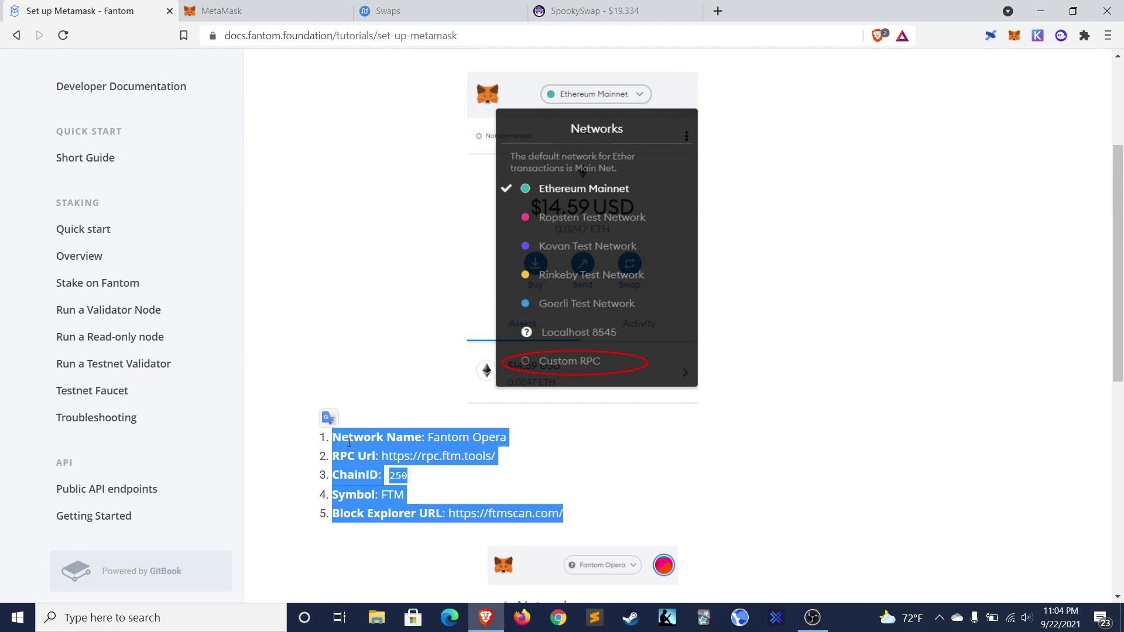
pyautogui.moveTo(428, 437); pyautogui.dragTo(482, 435)
pyautogui.hotkey('ctrl', 'c')
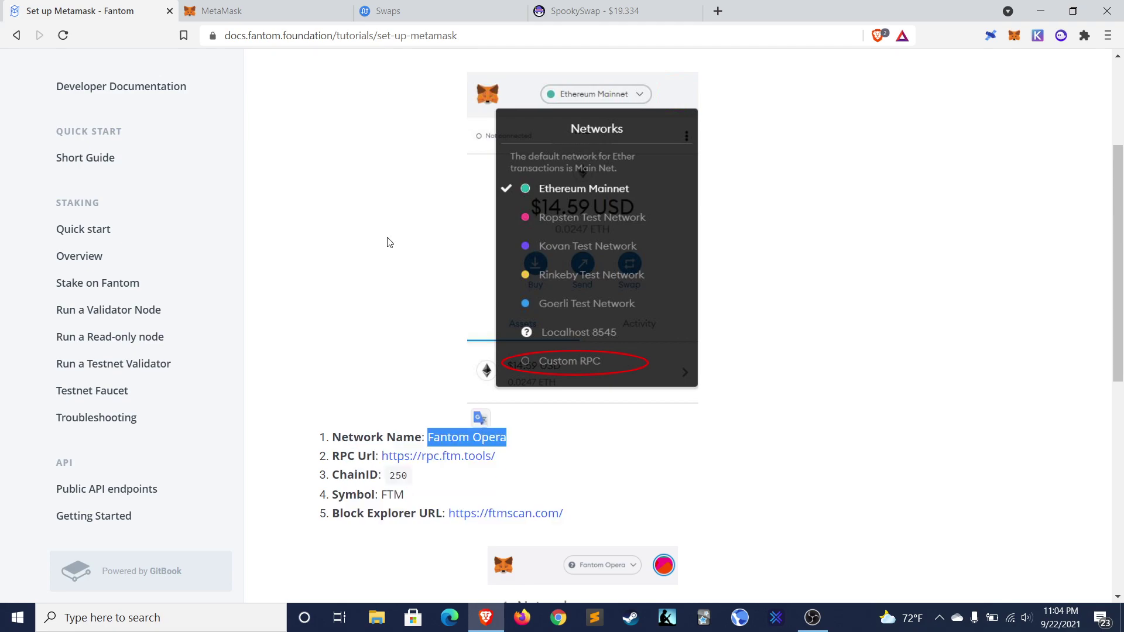
pyautogui.click(238, 8)
pyautogui.click(670, 291)
pyautogui.hotkey('ctrl', 'v')
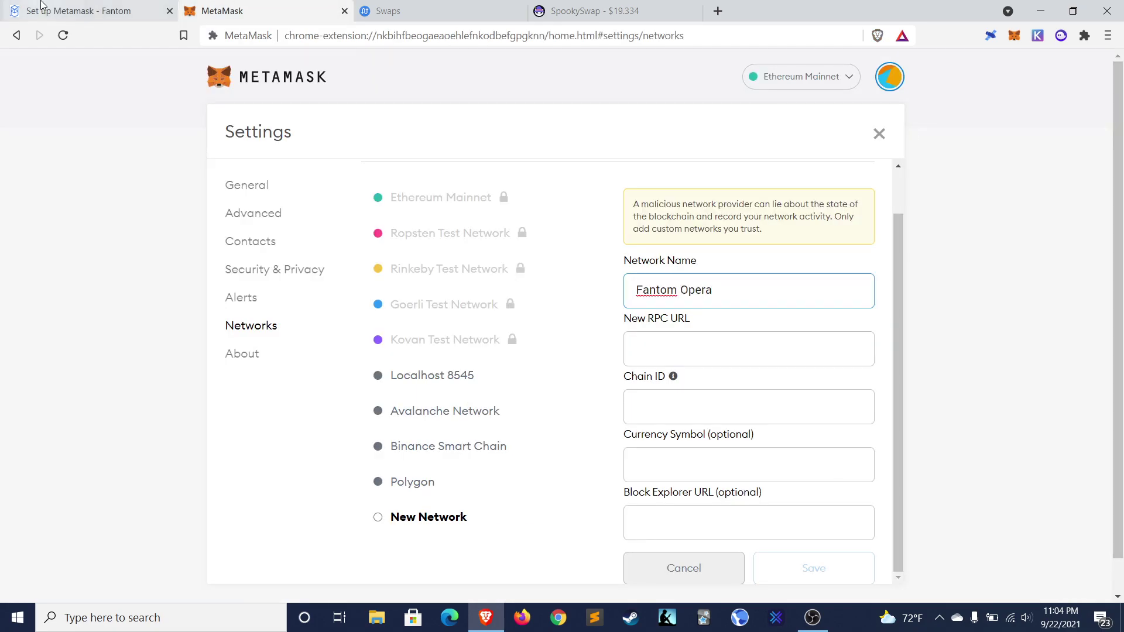
pyautogui.click(88, 10)
pyautogui.moveTo(515, 461); pyautogui.dragTo(384, 456)
pyautogui.hotkey('ctrl', 'c')
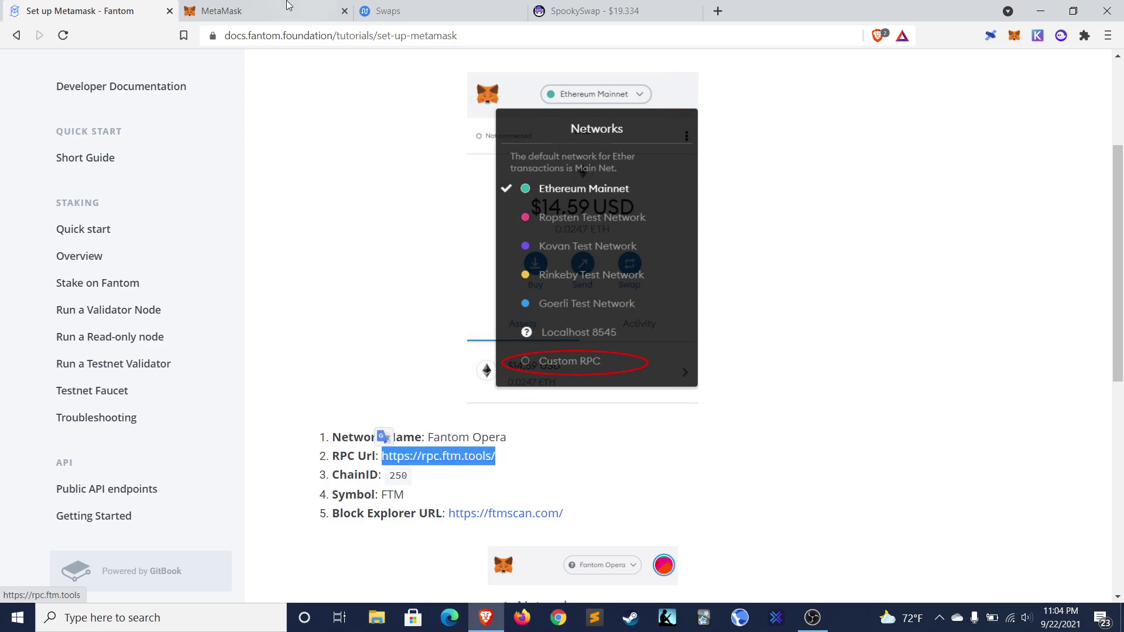
pyautogui.click(237, 8)
pyautogui.click(715, 352)
pyautogui.hotkey('ctrl', 'v')
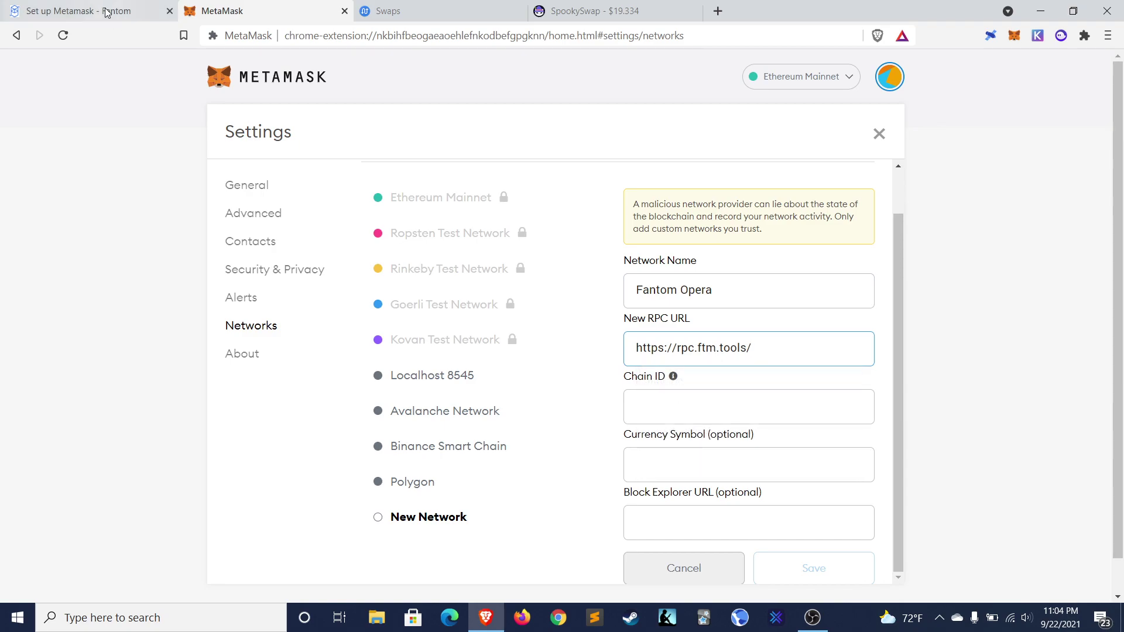
# Step: Enter chain ID 250, copied from the guide
pyautogui.click(107, 9)
pyautogui.doubleClick(398, 476)
pyautogui.hotkey('ctrl', 'c')
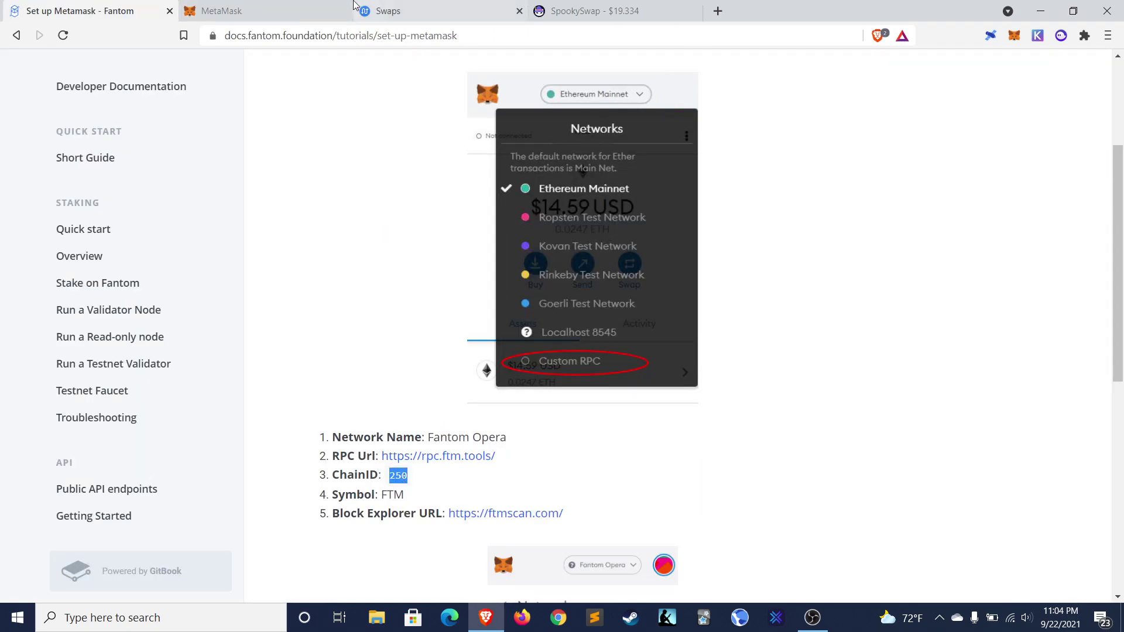
pyautogui.click(238, 9)
pyautogui.click(709, 408)
pyautogui.hotkey('ctrl', 'v')
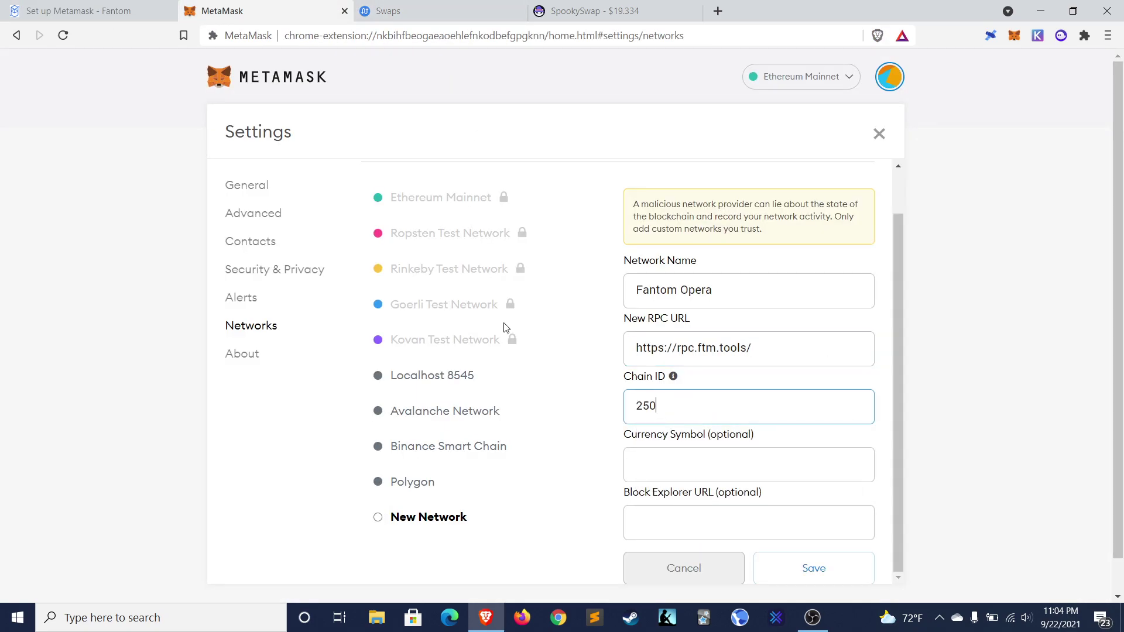
pyautogui.hotkey('ctrl', 'shift', 'Tab')
# Step: Set the currency symbol to FTM, copied from the guide
pyautogui.doubleClick(393, 496)
pyautogui.hotkey('ctrl', 'c')
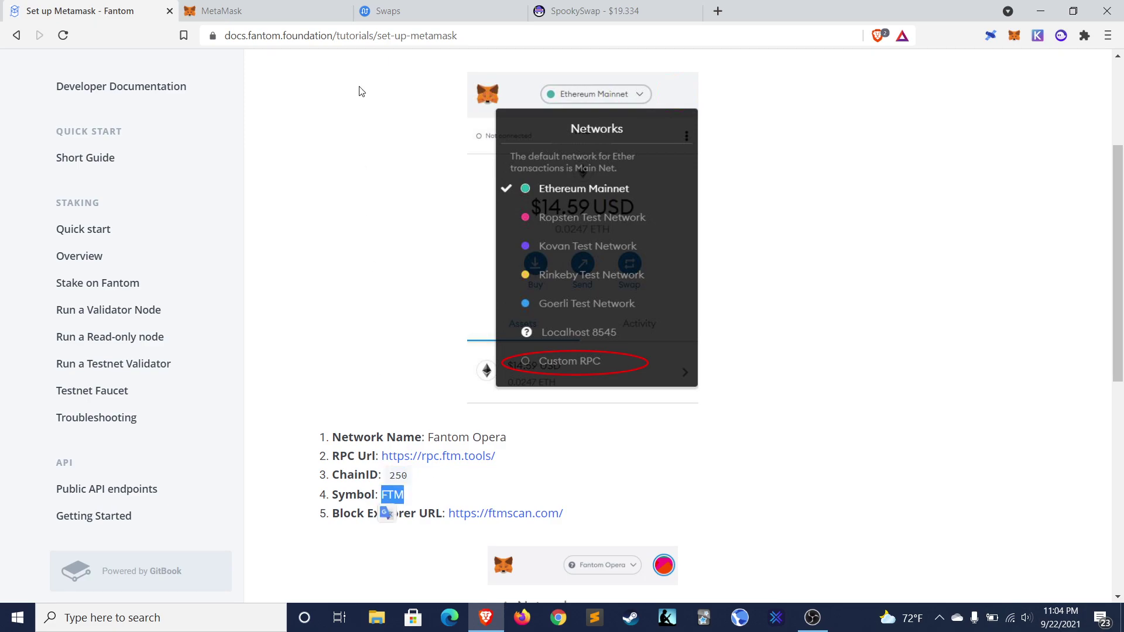
pyautogui.hotkey('ctrl', 'Tab')
pyautogui.click(707, 465)
pyautogui.hotkey('ctrl', 'v')
pyautogui.press('Escape')
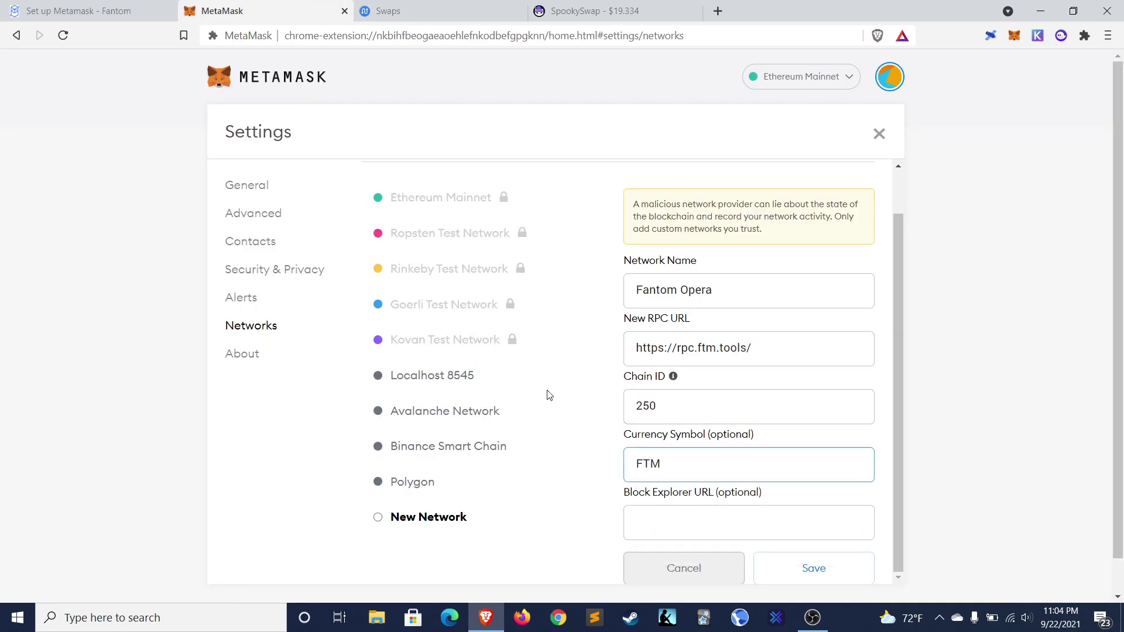
pyautogui.hotkey('ctrl', 'shift', 'Tab')
pyautogui.click(582, 513)
pyautogui.moveTo(581, 513); pyautogui.dragTo(448, 515)
pyautogui.hotkey('ctrl', 'c')
pyautogui.click(238, 5)
pyautogui.click(699, 521)
pyautogui.hotkey('ctrl', 'v')
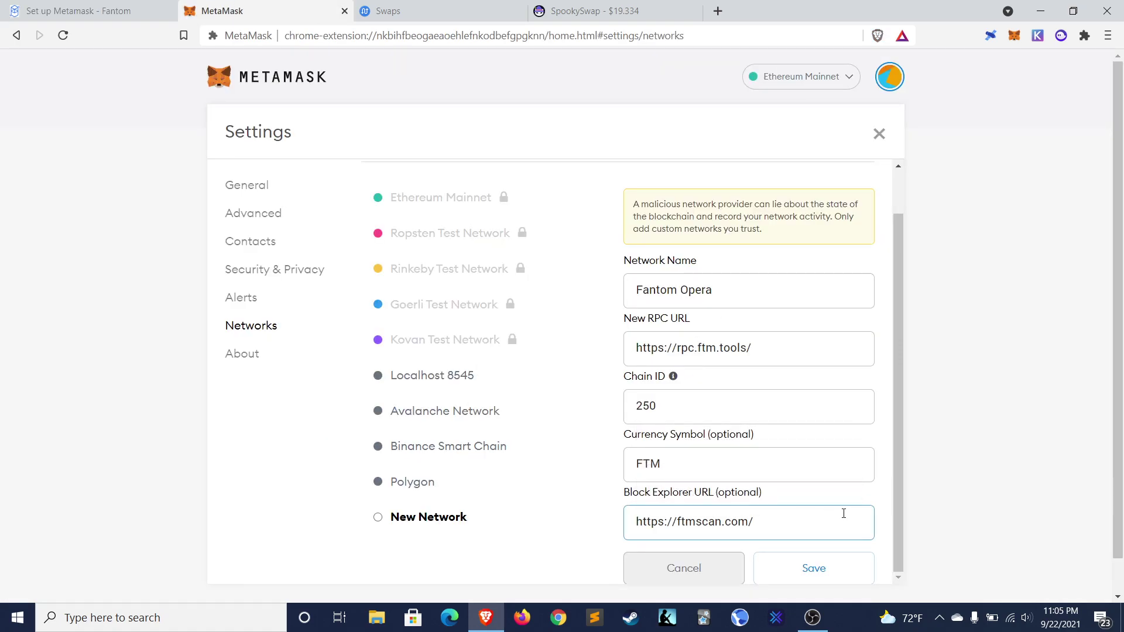
pyautogui.scroll(-1, 874, 496)
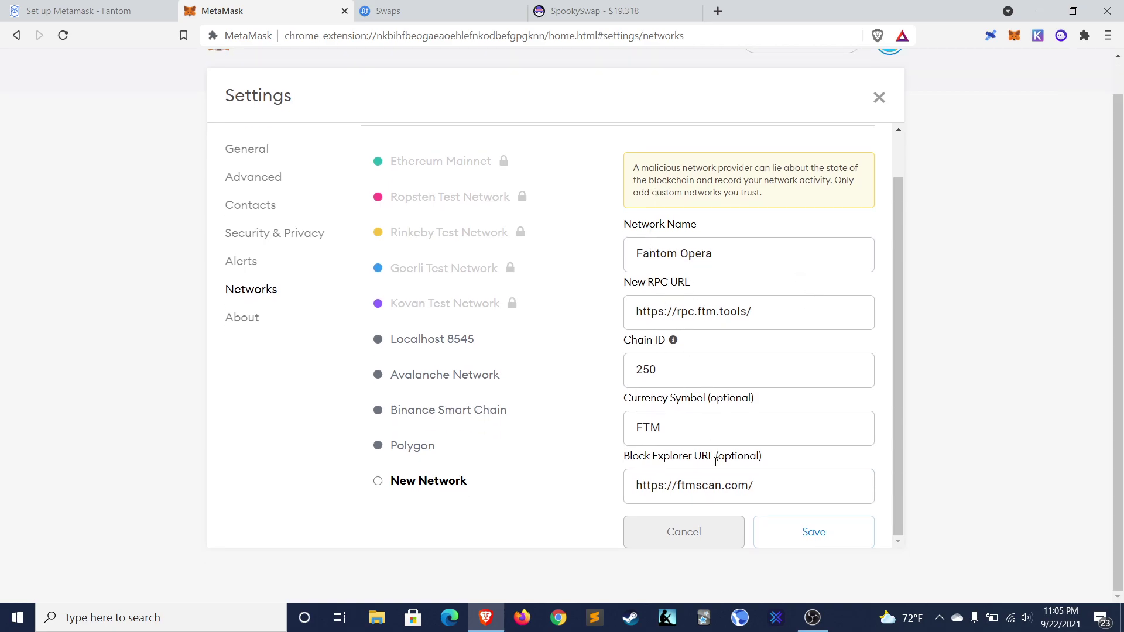
# Step: Save the Fantom Opera network and view the 493.6503 FTM balance in the popup
pyautogui.click(817, 534)
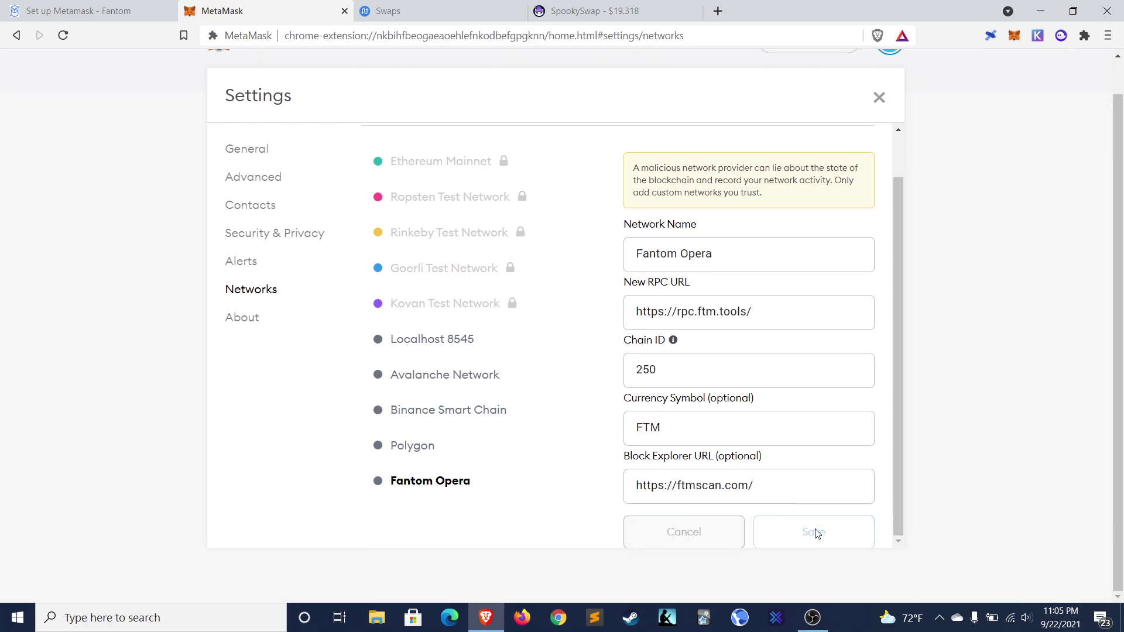
pyautogui.click(1013, 35)
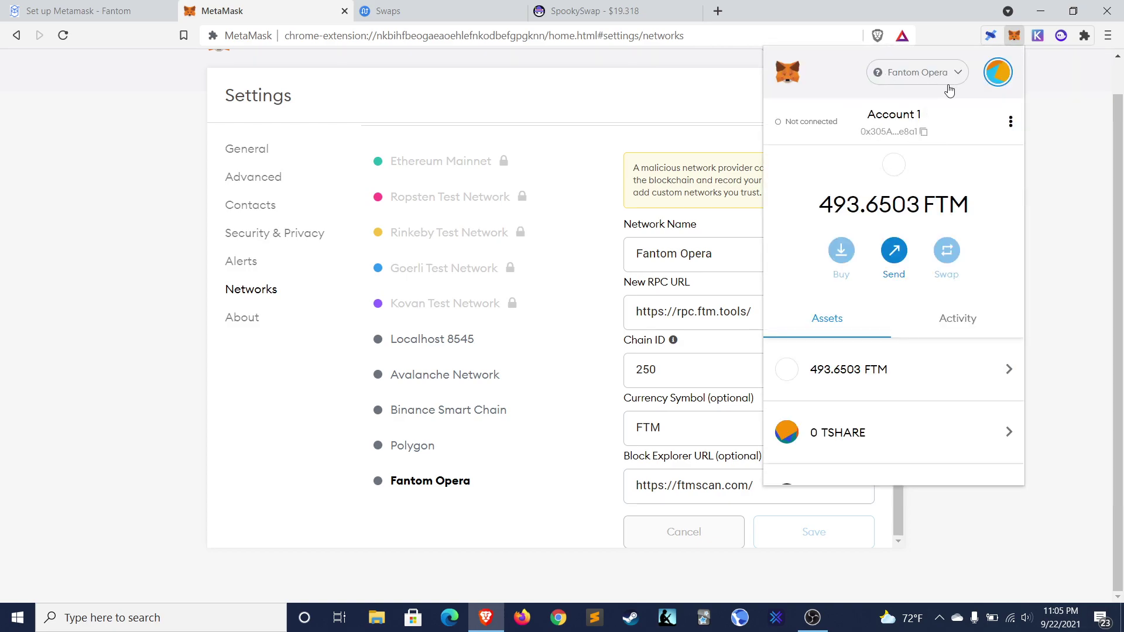
pyautogui.moveTo(900, 205)
# Step: Dismiss the MetaMask popup and go to the multichain.xyz Swaps tab
pyautogui.click(666, 133)
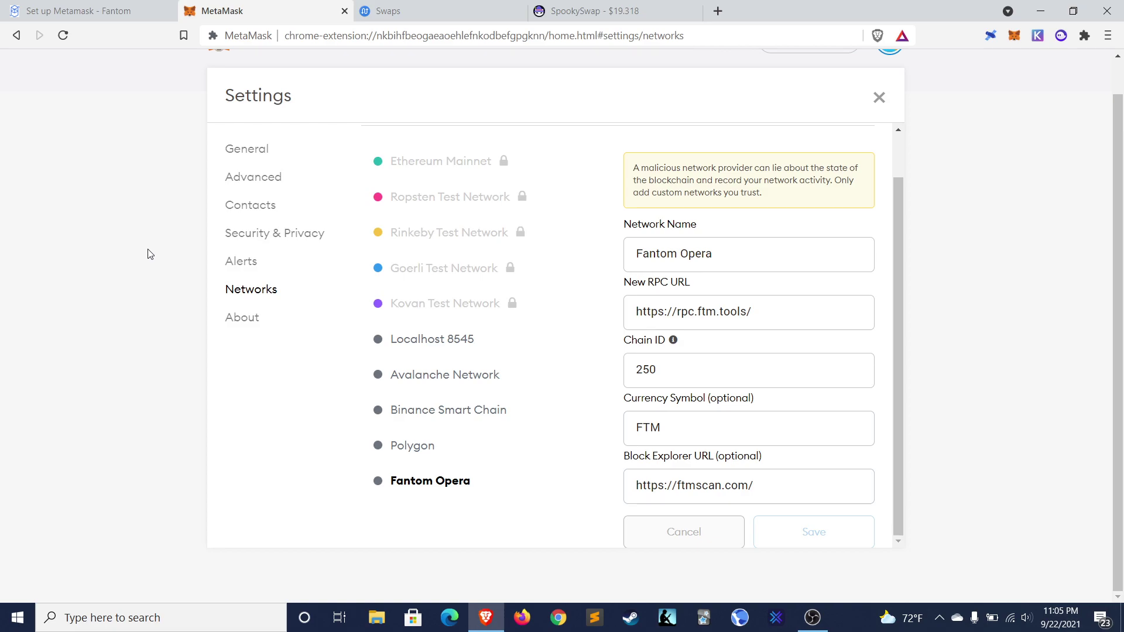
pyautogui.click(391, 9)
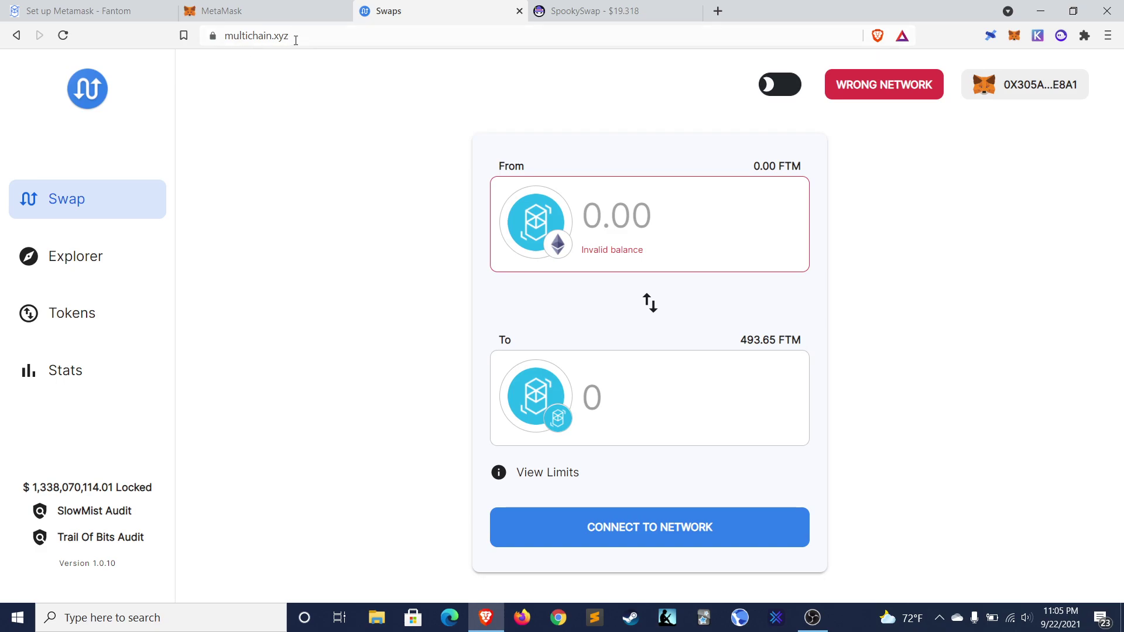
pyautogui.hotkey('ctrl', 'Tab')
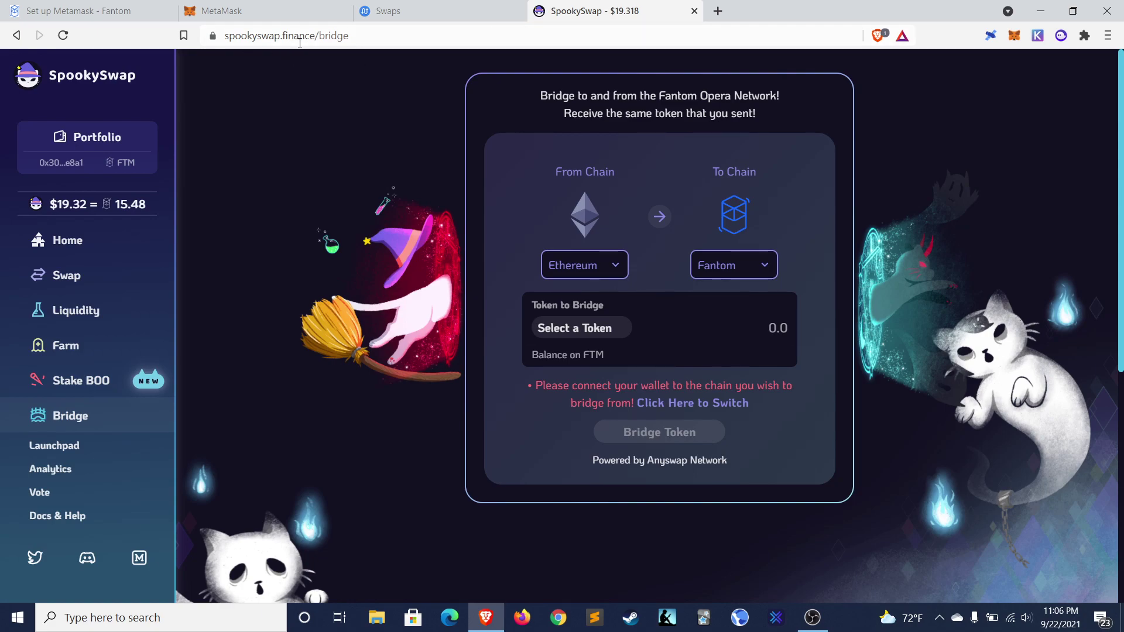
pyautogui.click(410, 6)
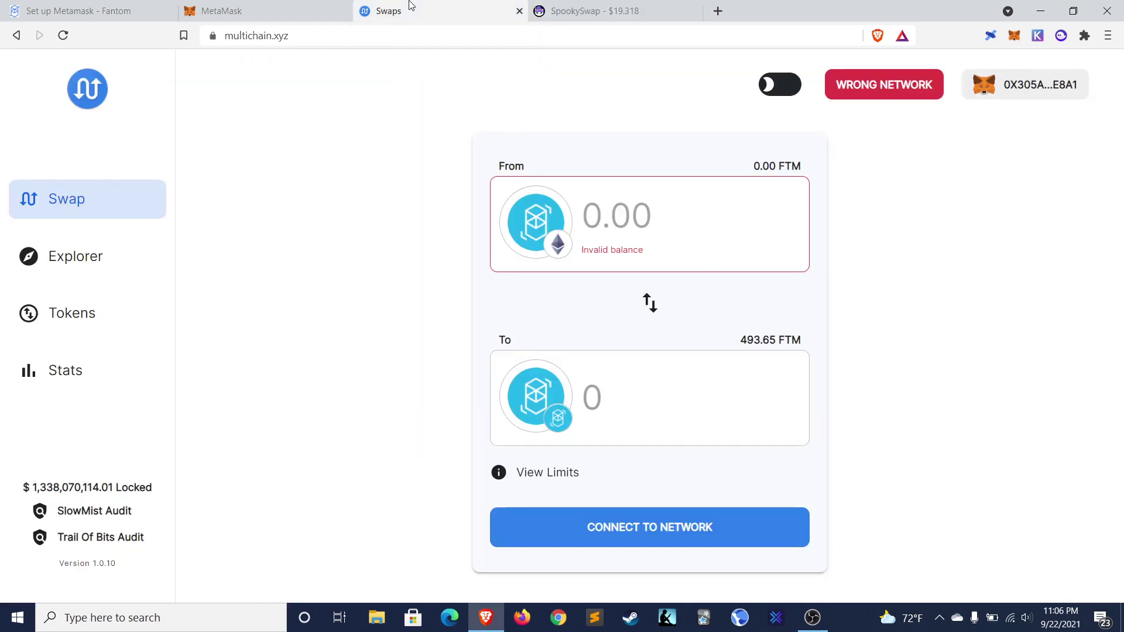
pyautogui.click(548, 230)
pyautogui.click(603, 263)
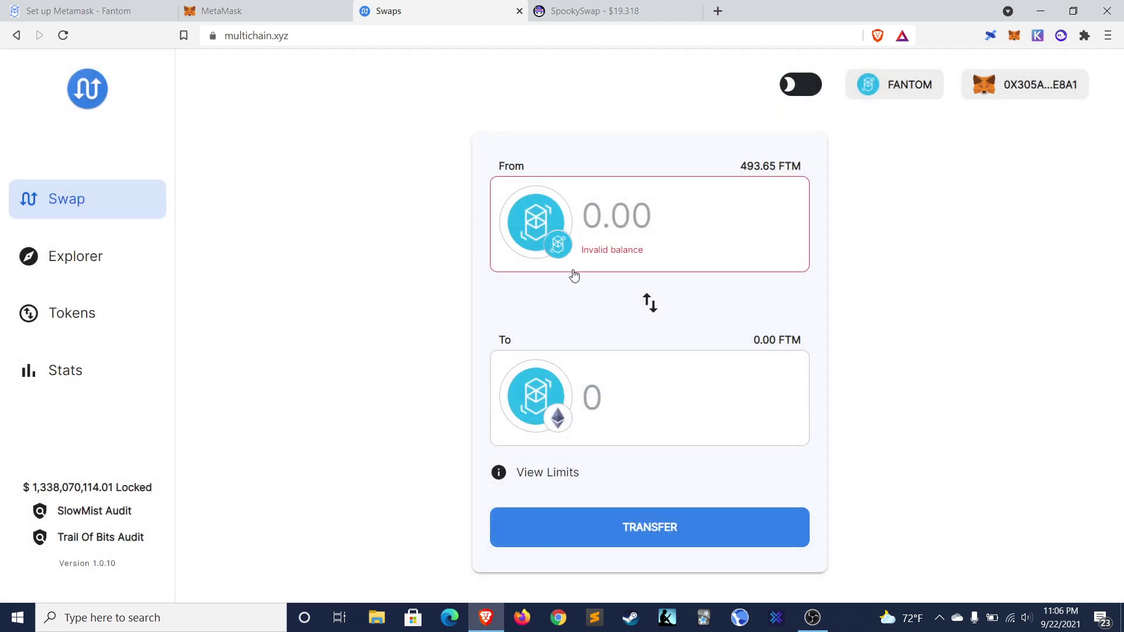
pyautogui.click(649, 307)
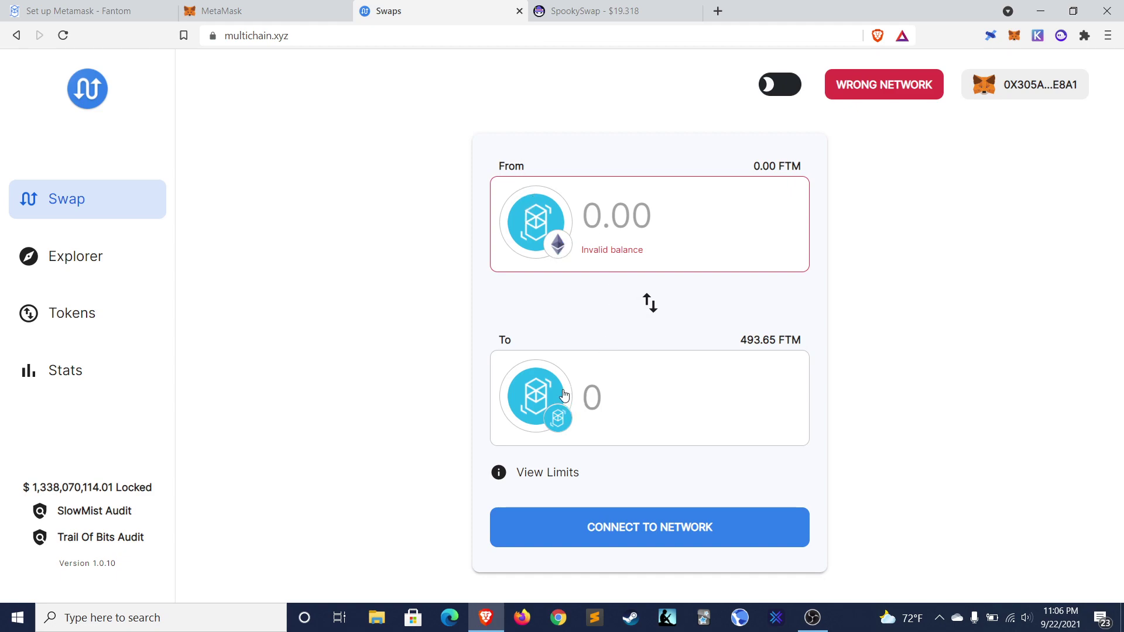
# Step: Switch MetaMask to Ethereum Mainnet and enter 100 FTM as the amount to send
pyautogui.click(1015, 35)
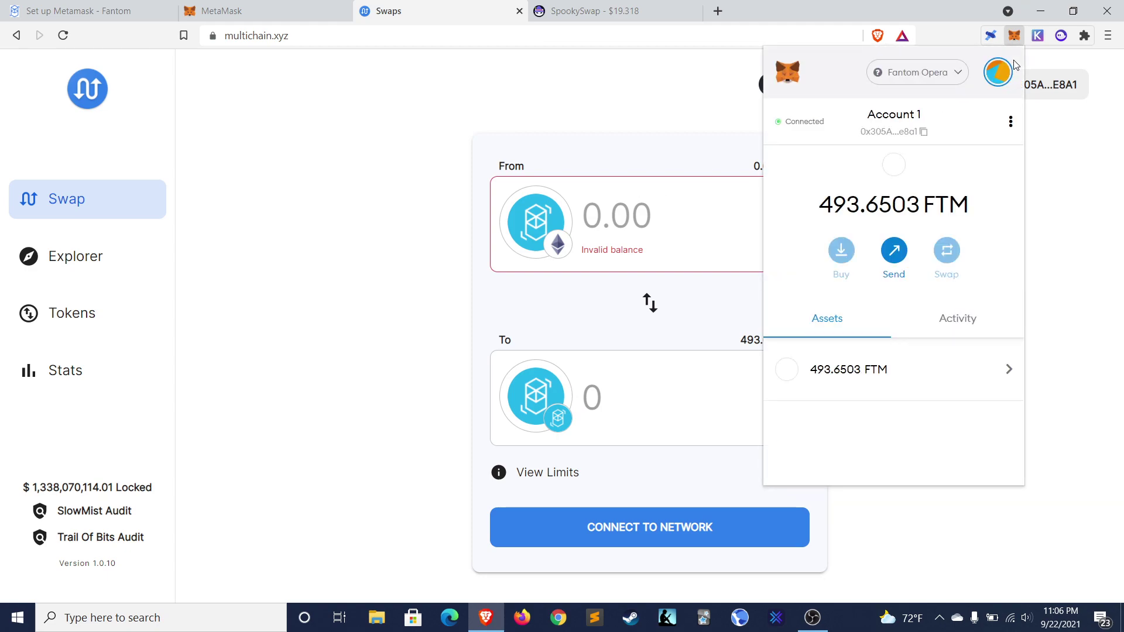
pyautogui.click(905, 72)
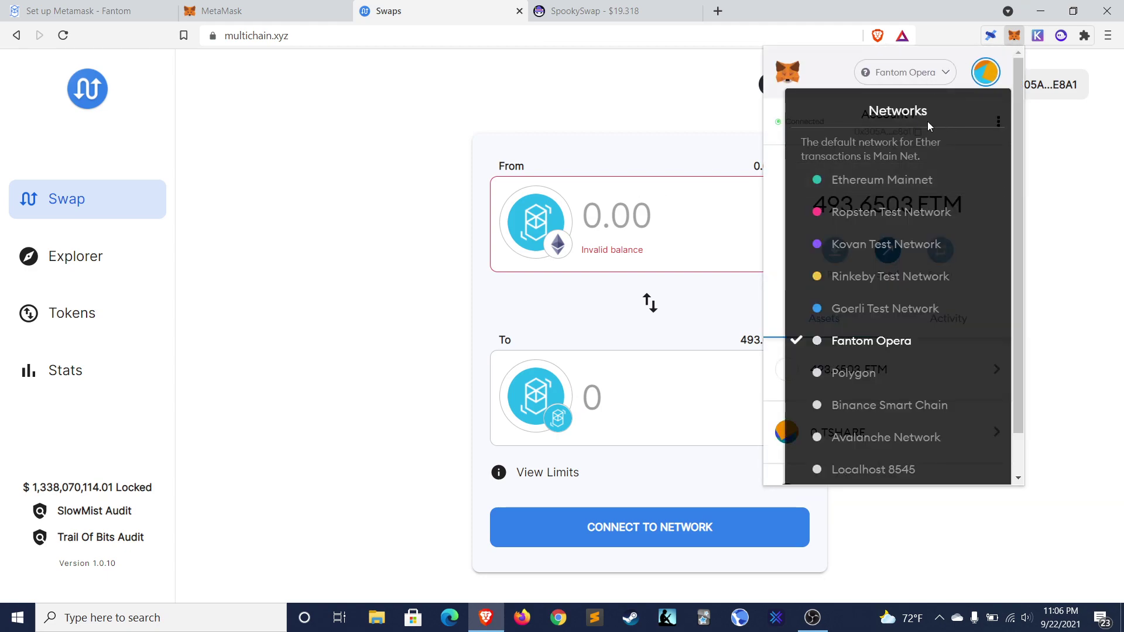
pyautogui.click(864, 180)
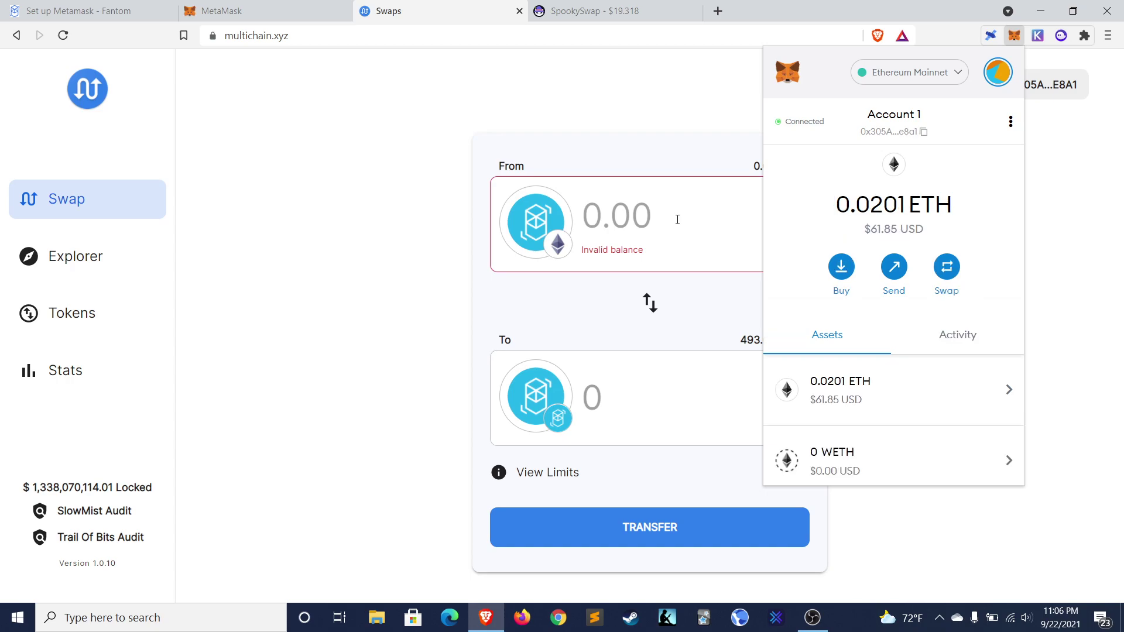
pyautogui.click(677, 220)
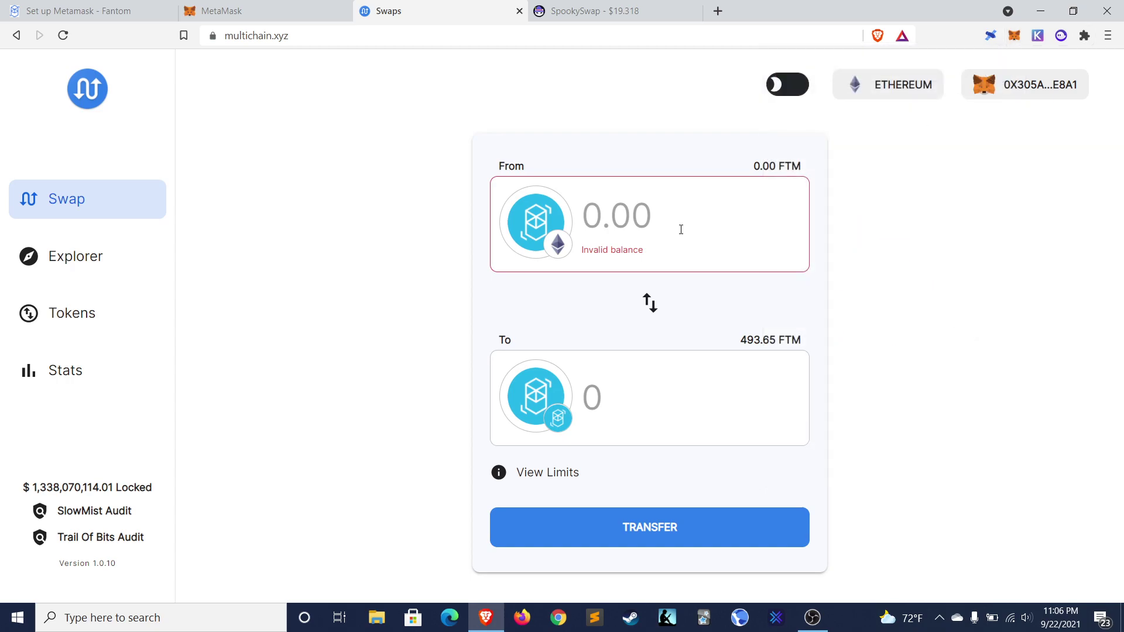
pyautogui.write('100')
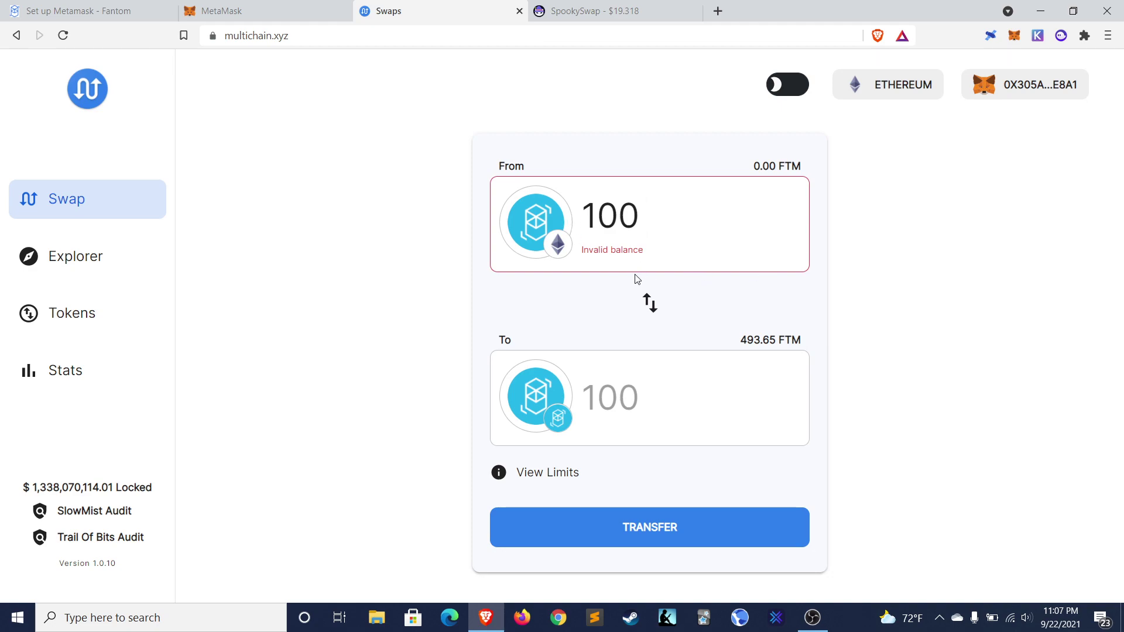
# Step: On SpookySwap's Bridge page, keep Ethereum as the source chain
pyautogui.click(565, 7)
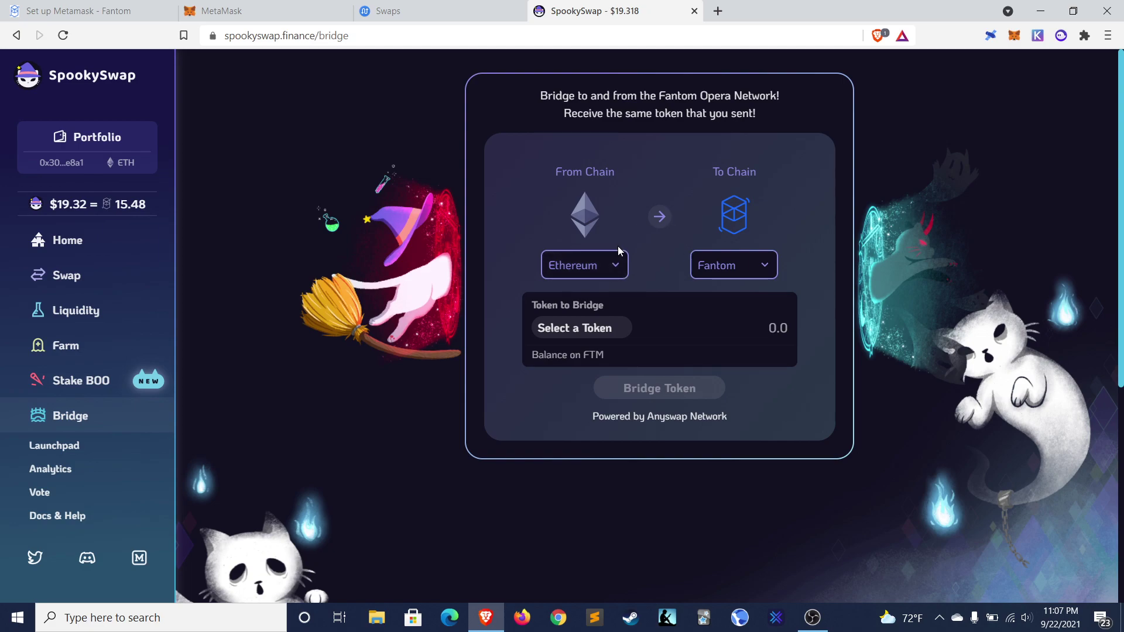
pyautogui.click(613, 276)
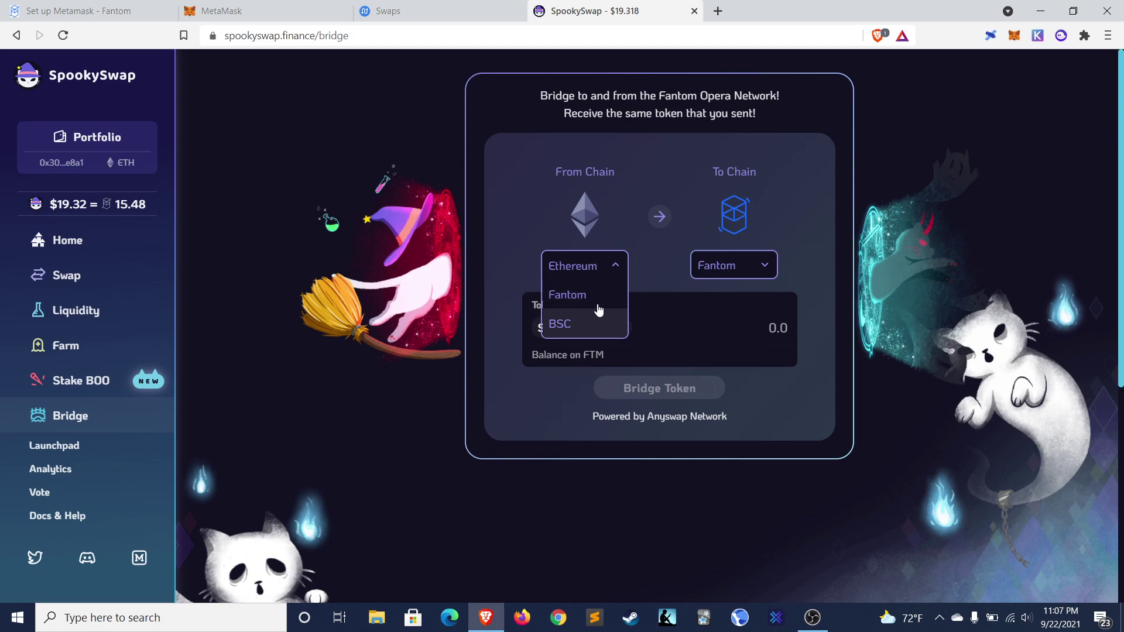
pyautogui.click(665, 278)
# Step: Pick wETH as the token to bridge, searching 'et' after first trying AAVE
pyautogui.click(603, 332)
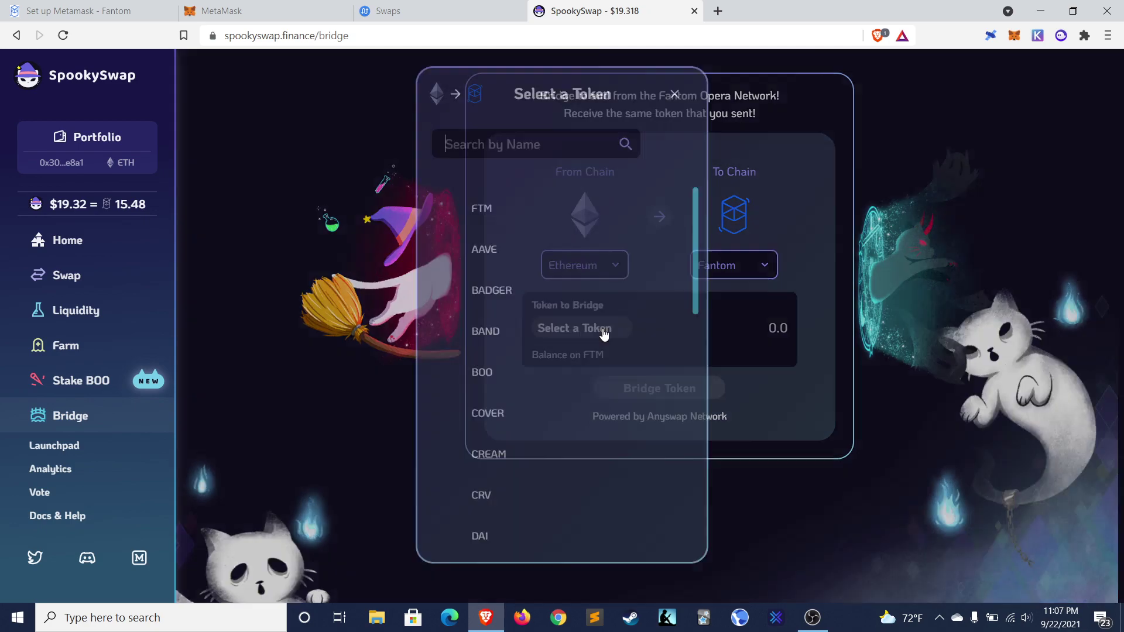
pyautogui.click(553, 256)
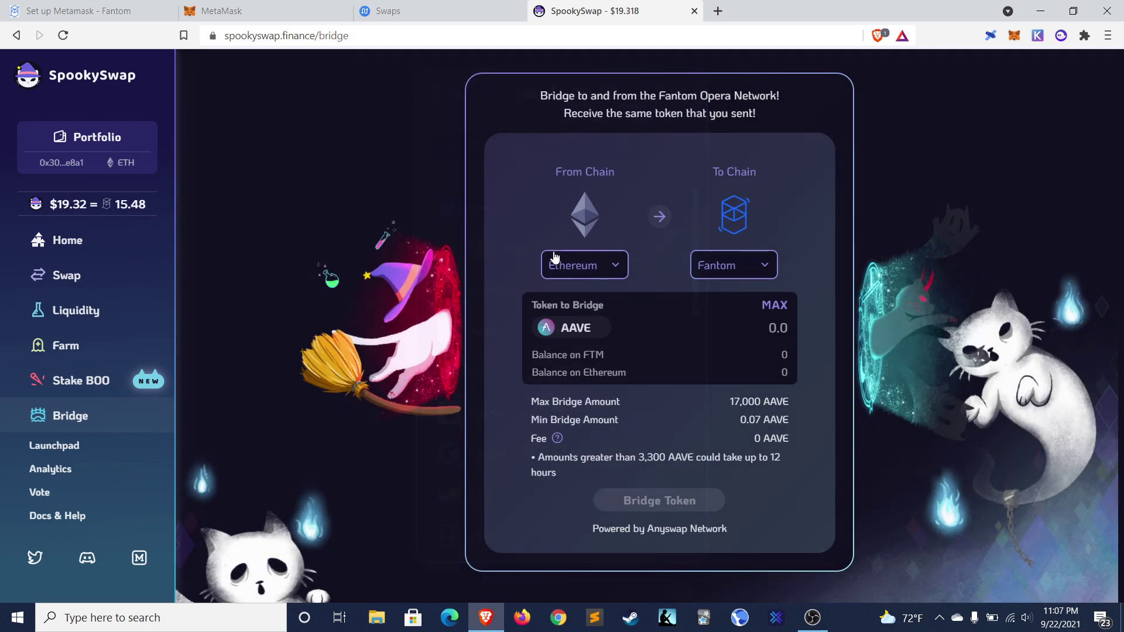
pyautogui.click(589, 335)
pyautogui.click(496, 144)
pyautogui.write('e')
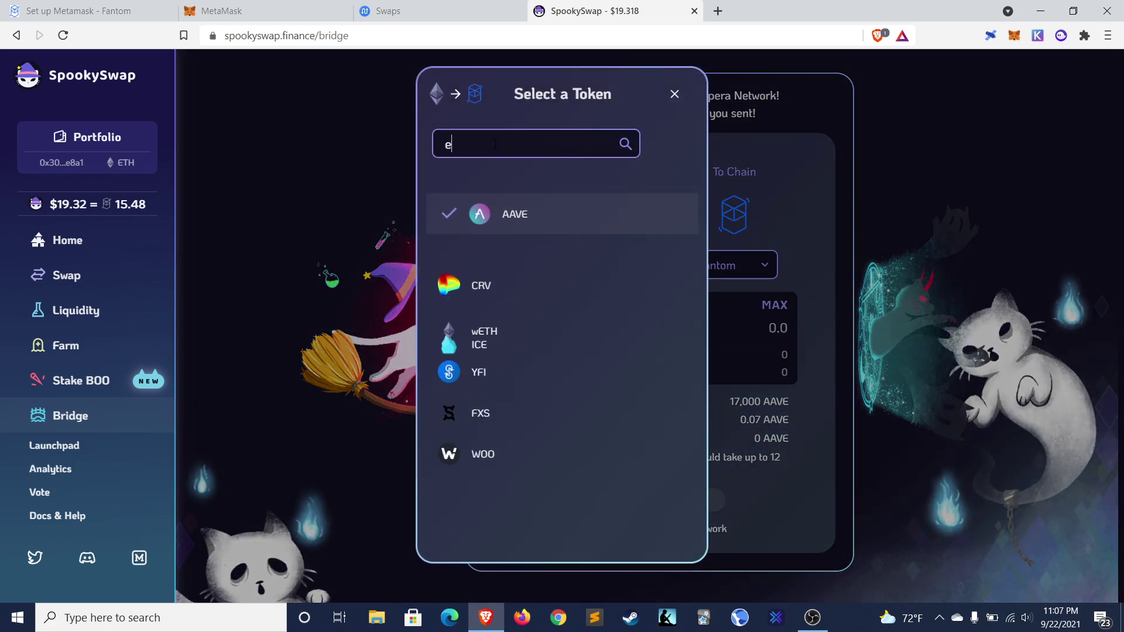
pyautogui.write('t')
pyautogui.click(486, 208)
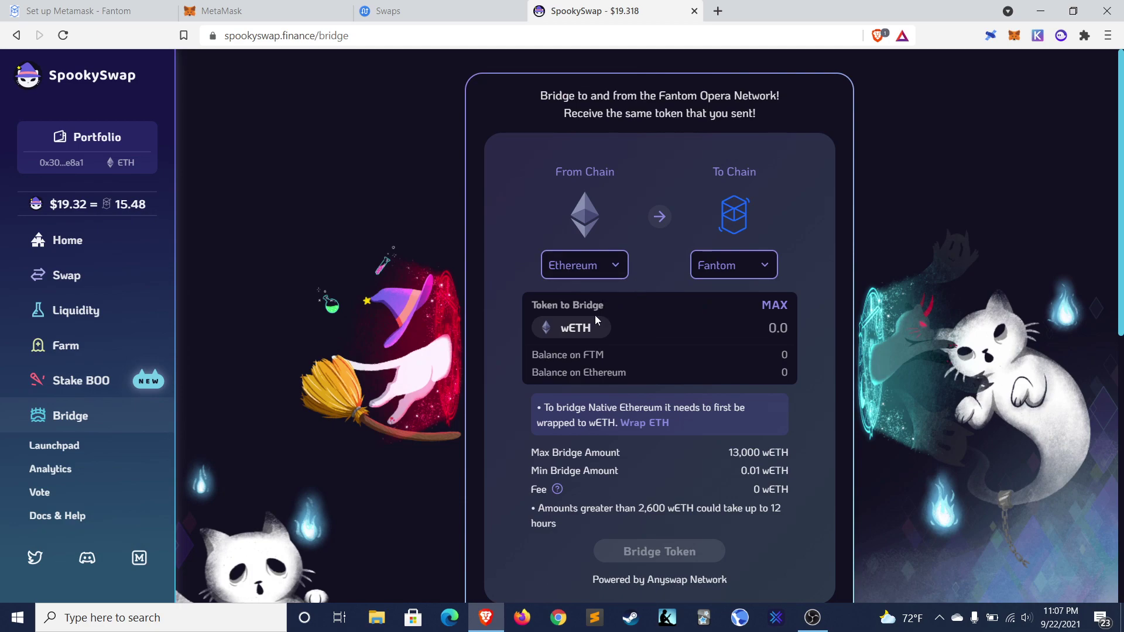
pyautogui.click(597, 320)
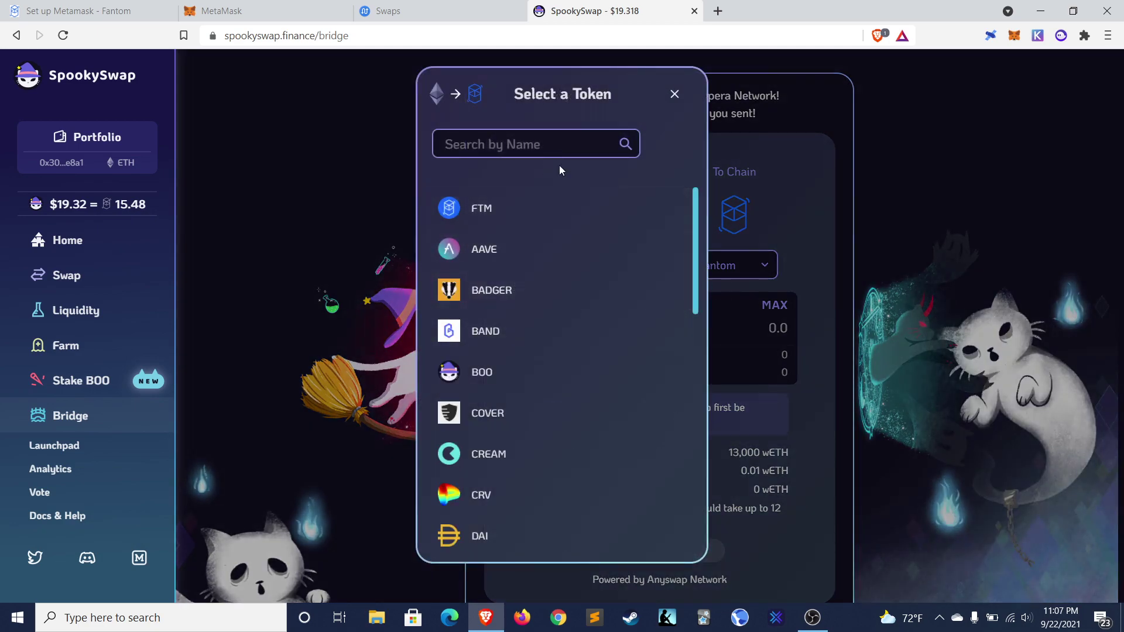
pyautogui.click(821, 251)
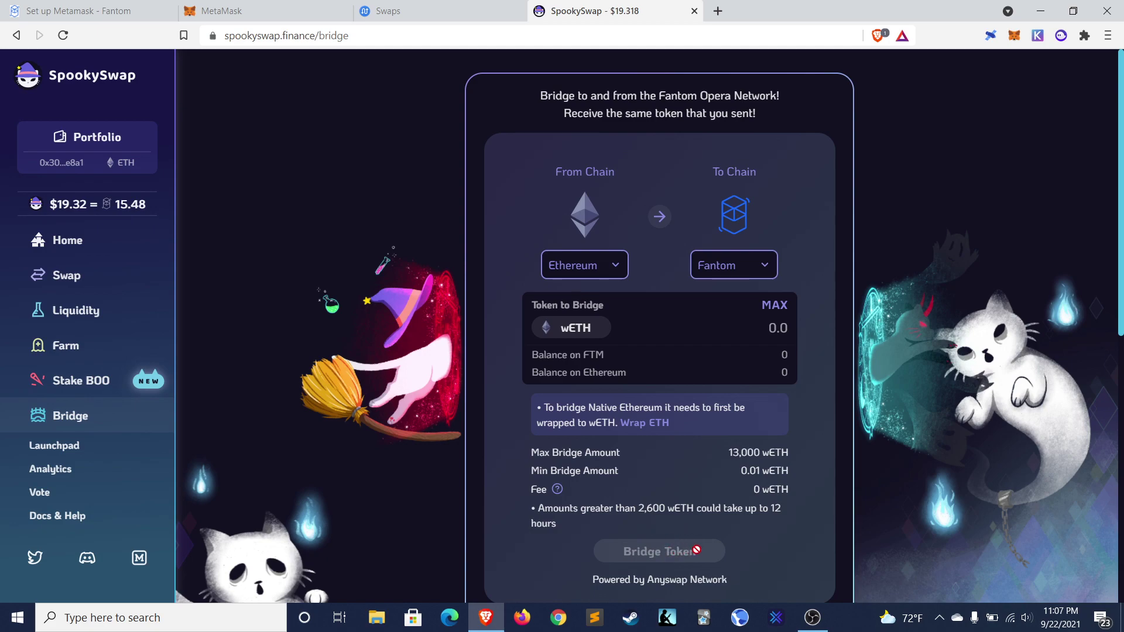
pyautogui.scroll(-1, 697, 550)
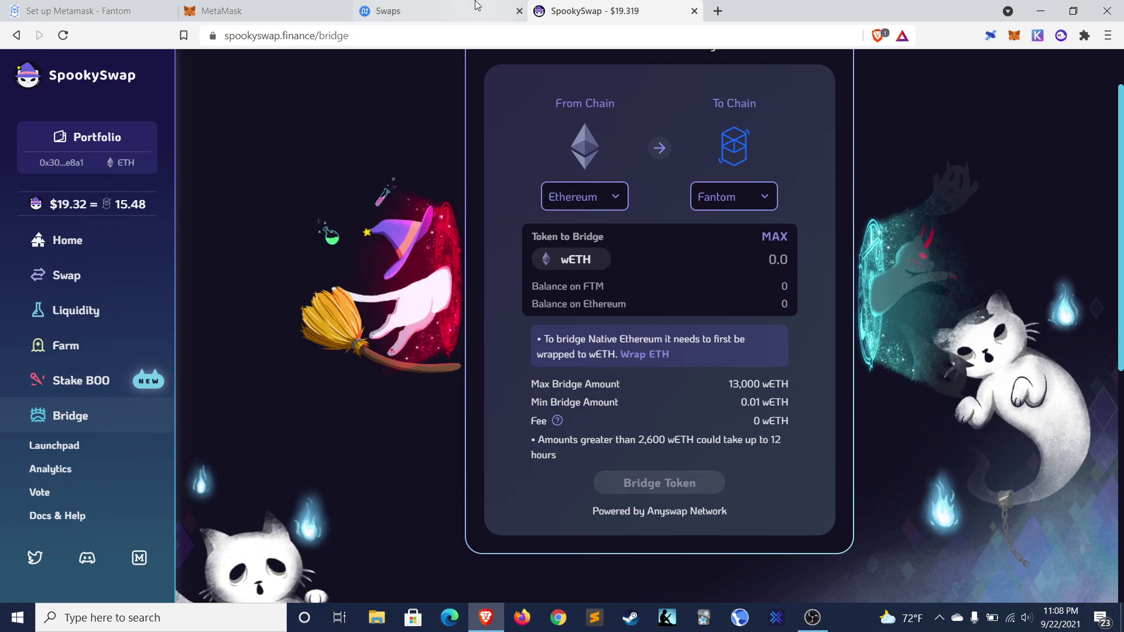
pyautogui.click(426, 8)
pyautogui.click(577, 6)
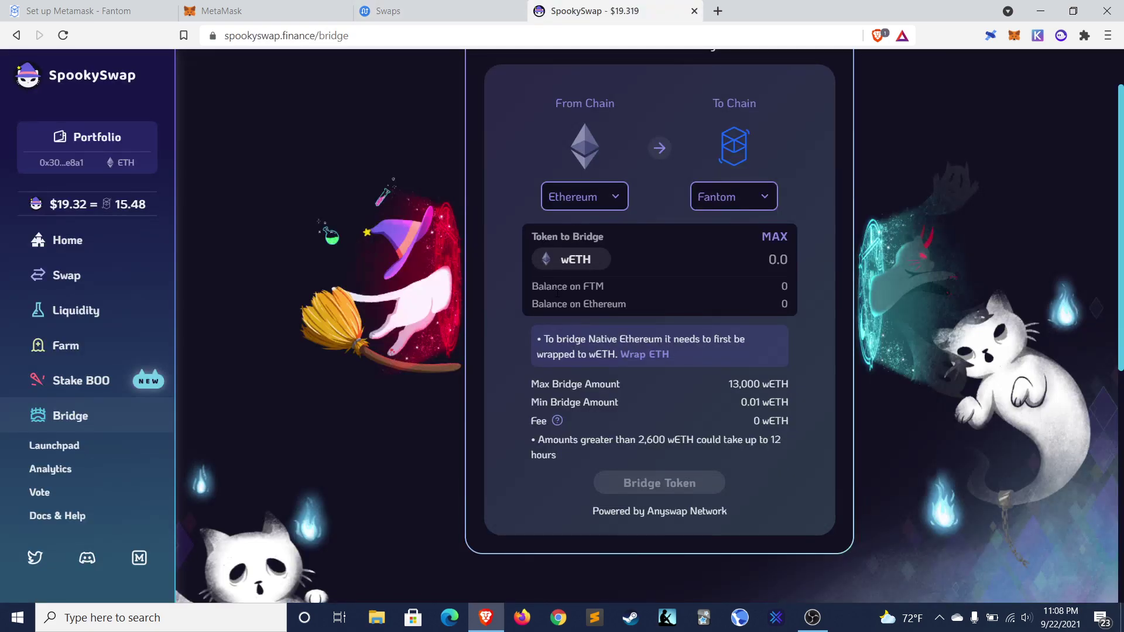